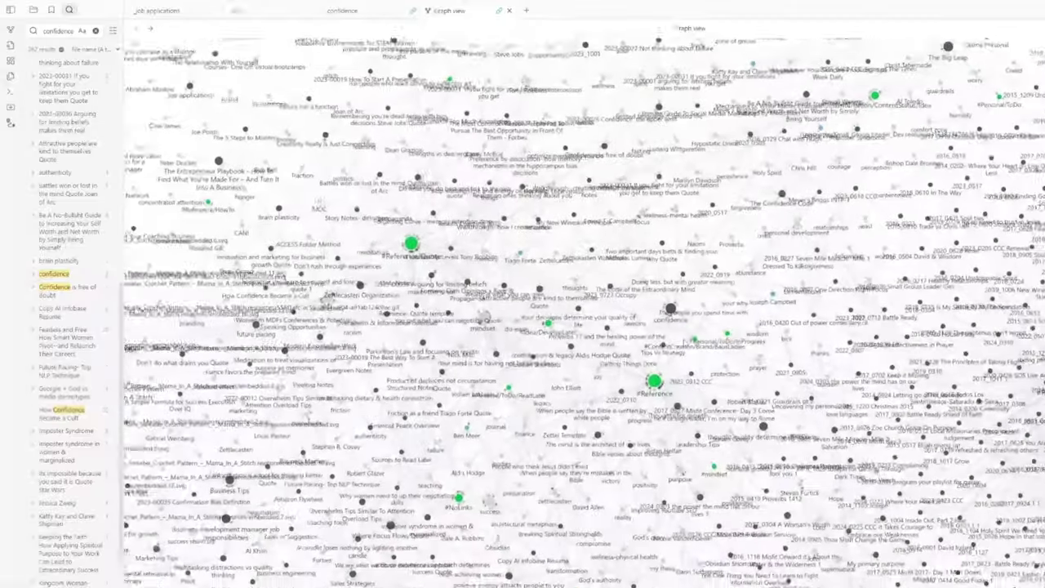
scroll(673, 315, up, 5)
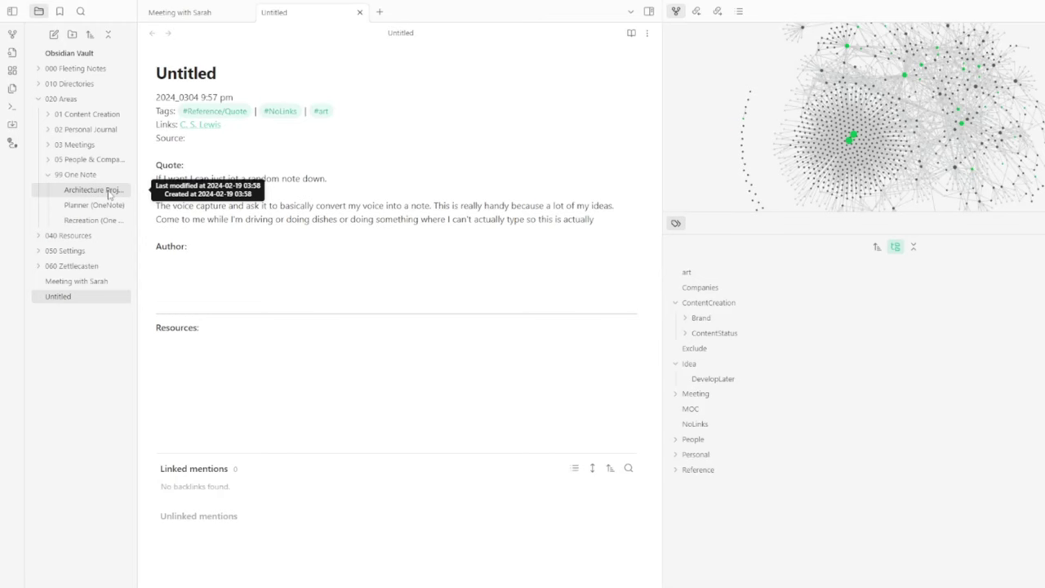
click(109, 193)
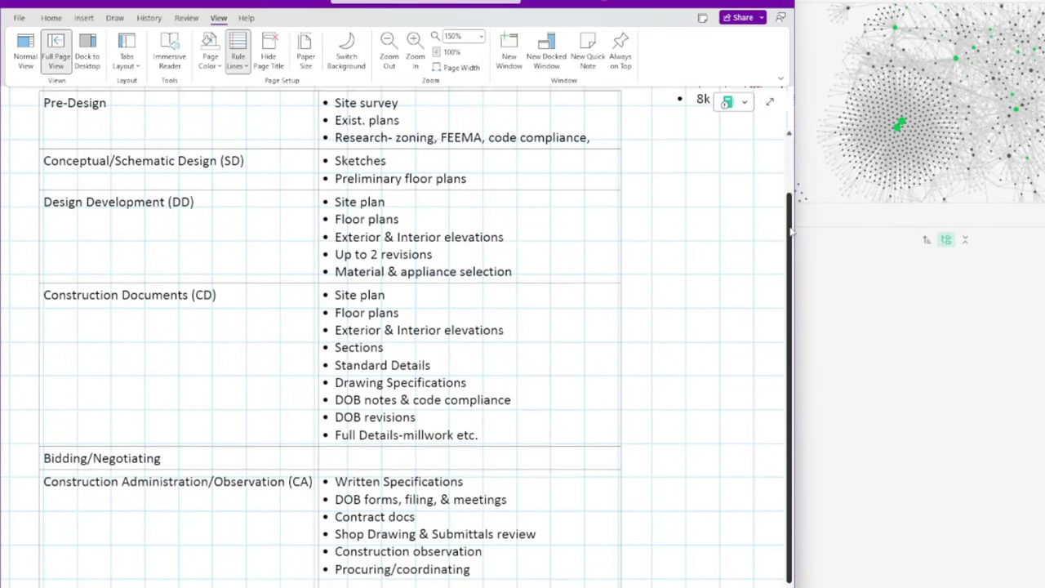
scroll(392, 326, up, 1)
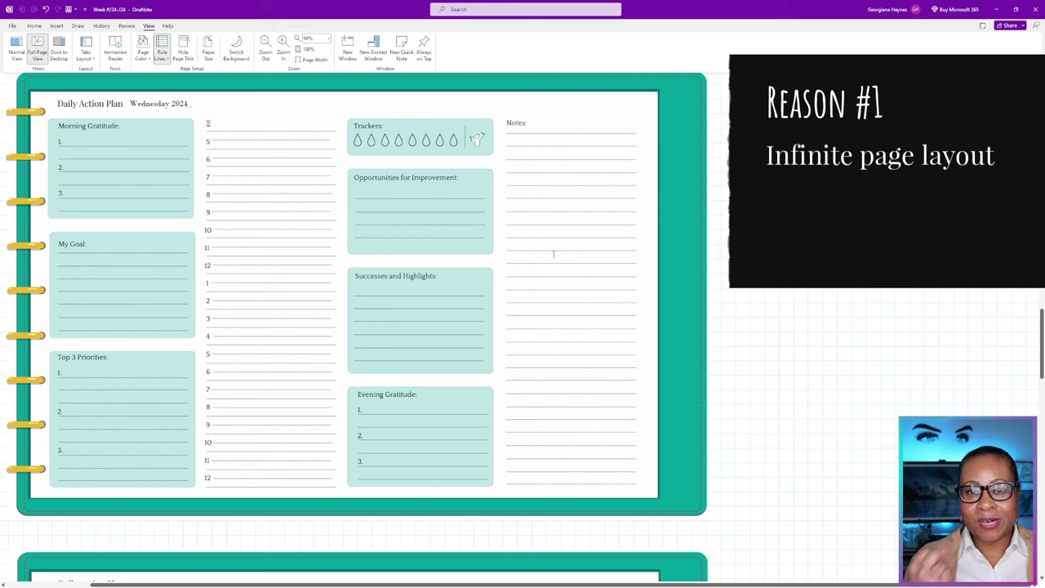
Examine the weekly planner page's daily action plans and the blank canvas extending around them.
scroll(932, 306, down, 10)
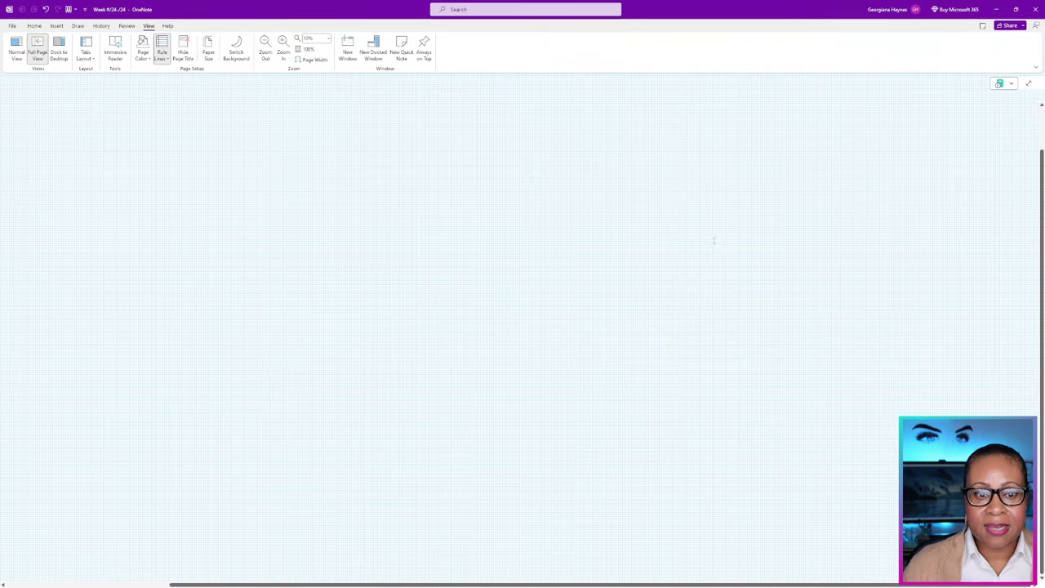
scroll(713, 257, left, 5)
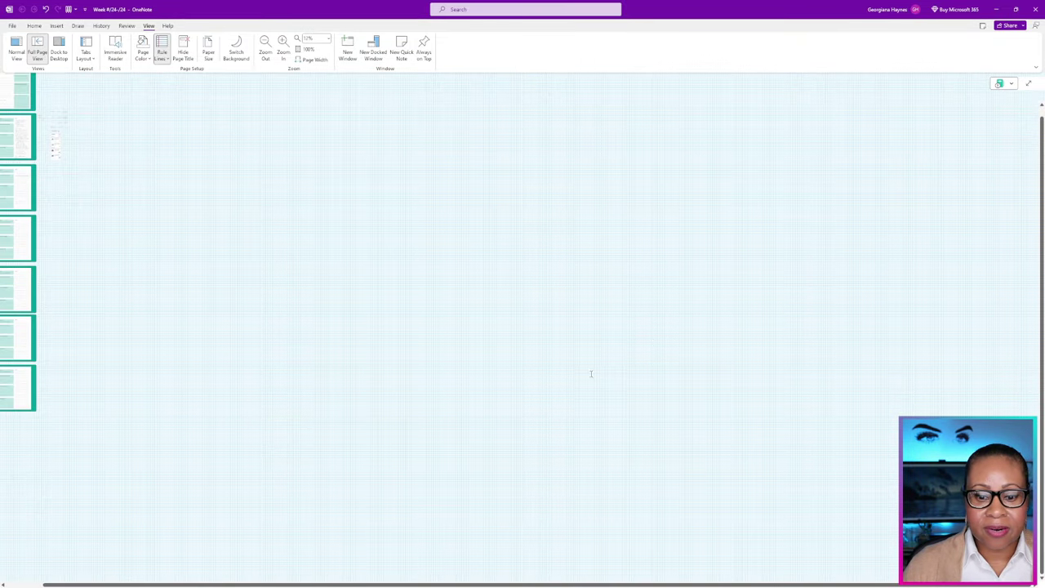
scroll(272, 373, right, 5)
scroll(269, 384, up, 5)
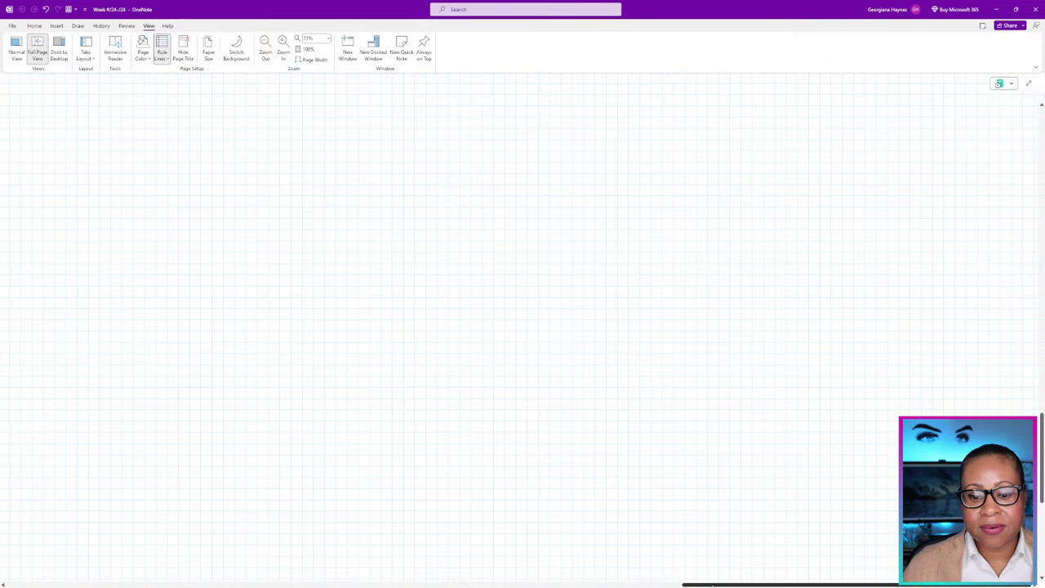
drag(712, 584, 212, 543)
scroll(84, 397, up, 5)
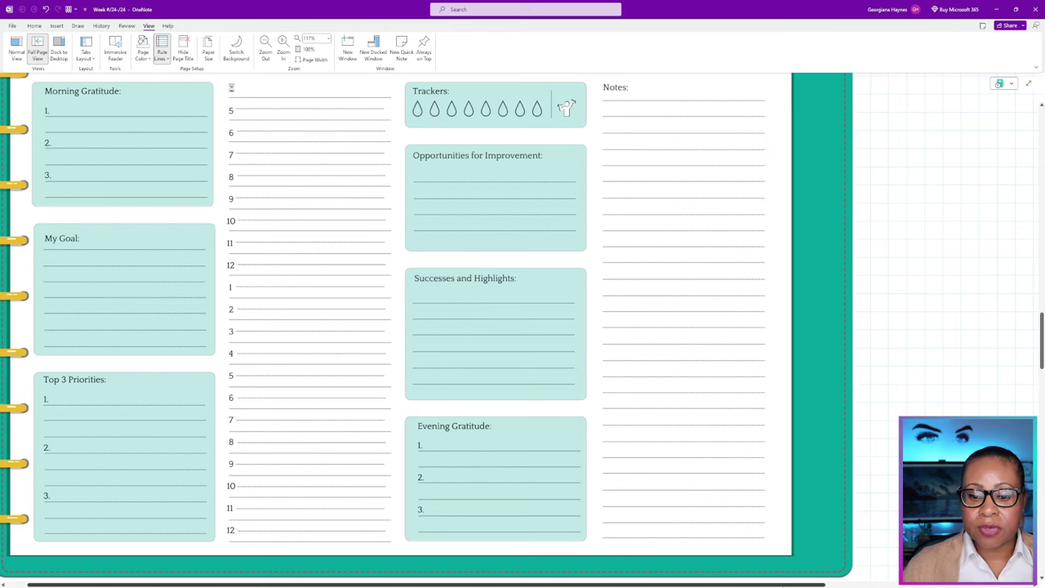
scroll(782, 405, right, 5)
scroll(460, 329, right, 3)
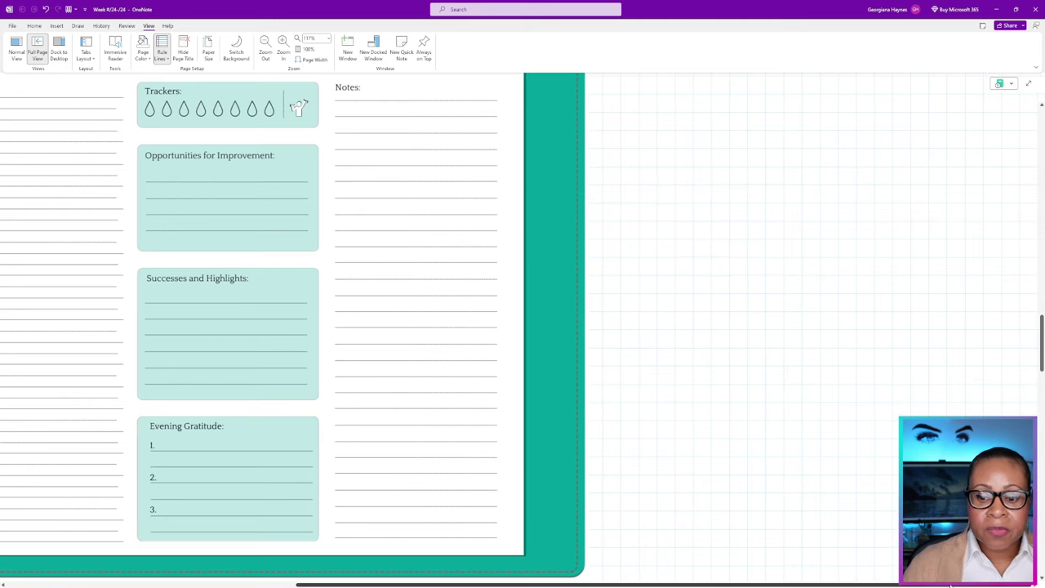
drag(951, 585, 694, 581)
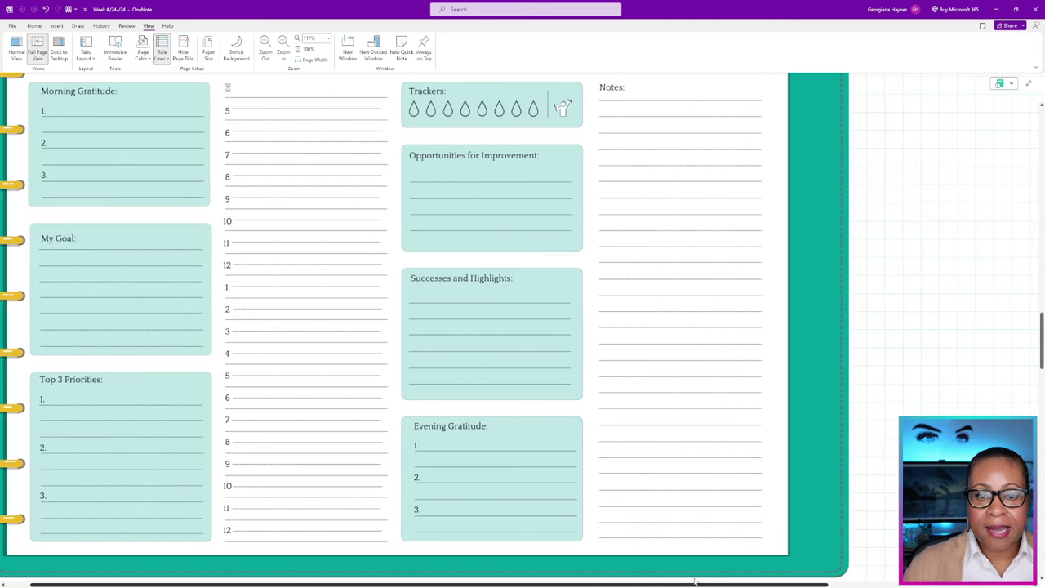
scroll(694, 578, down, 1)
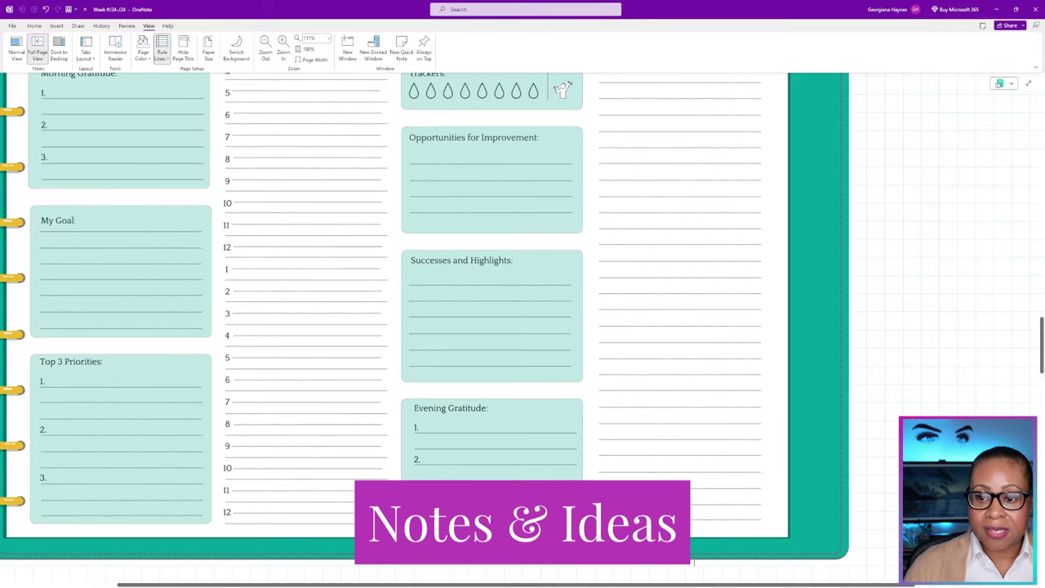
Add the text "Type info here" and the handwritten words "Random Questions" to Wednesday's Notes section.
scroll(665, 134, up, 1)
click(600, 125)
text(Type)
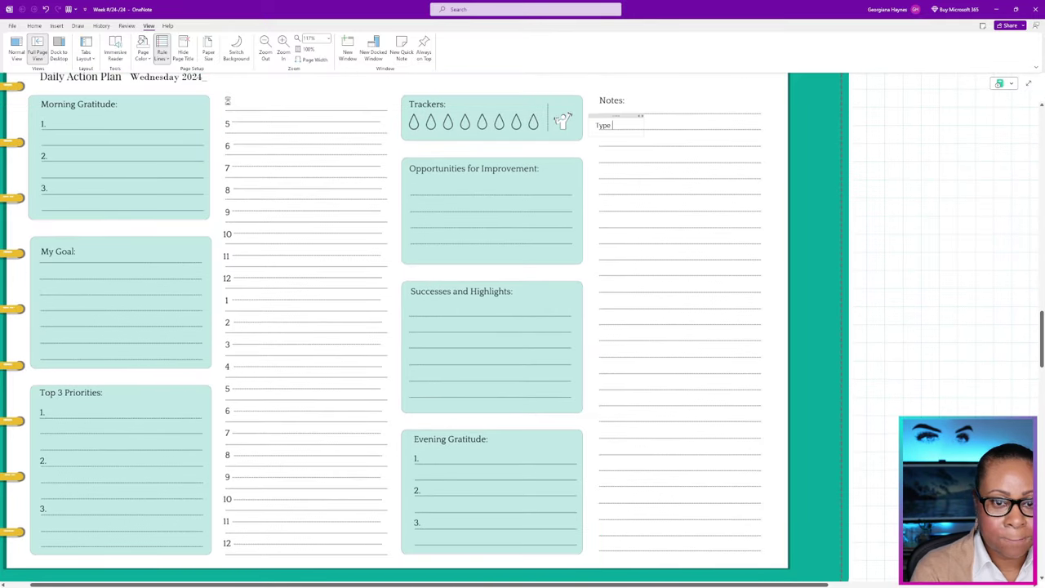
text( info here)
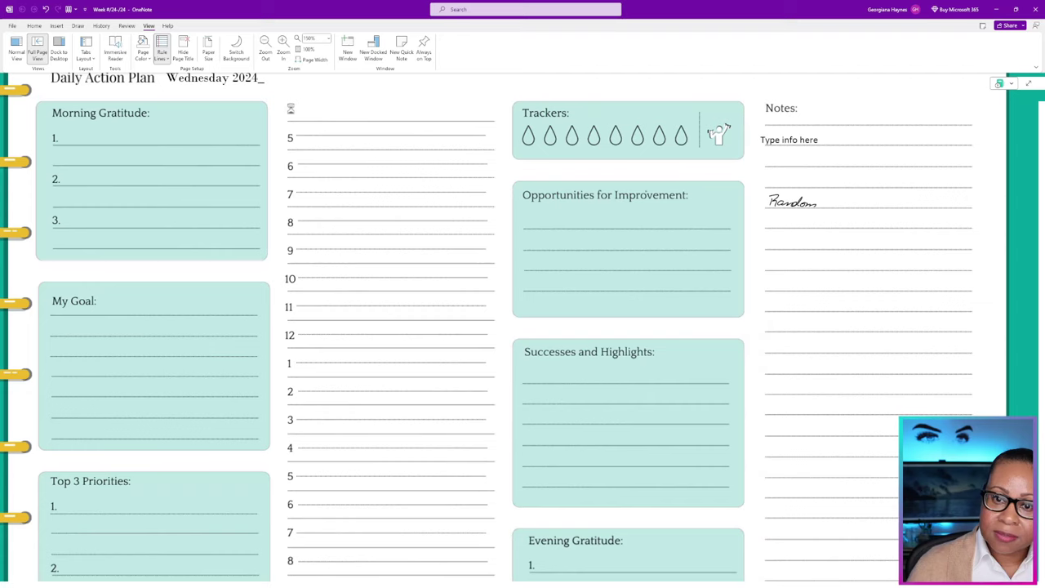
drag(827, 203, 853, 204)
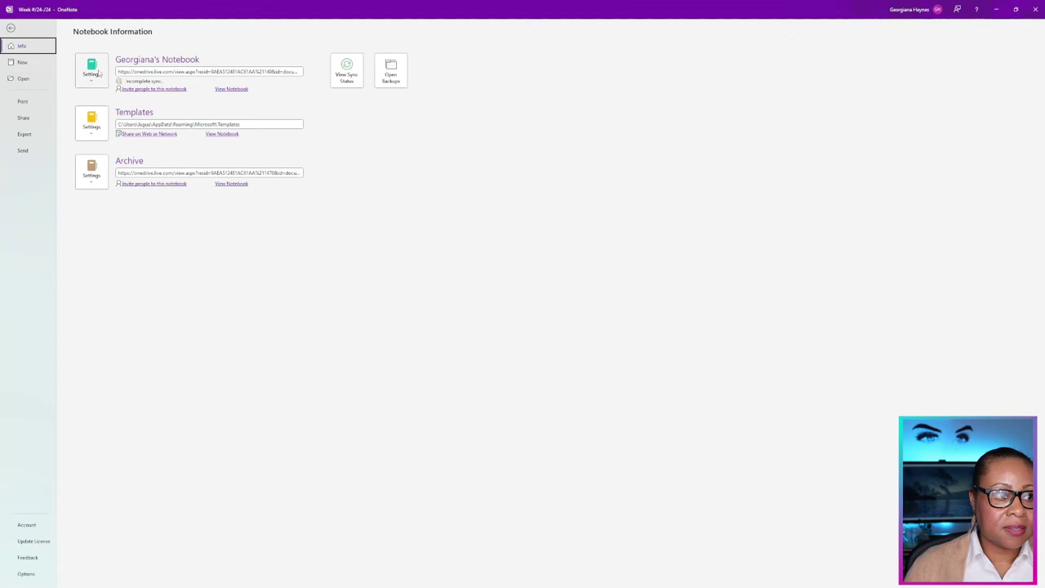
Open the Testing page in the Fleeting Notes section and copy its voice-captured text.
click(92, 70)
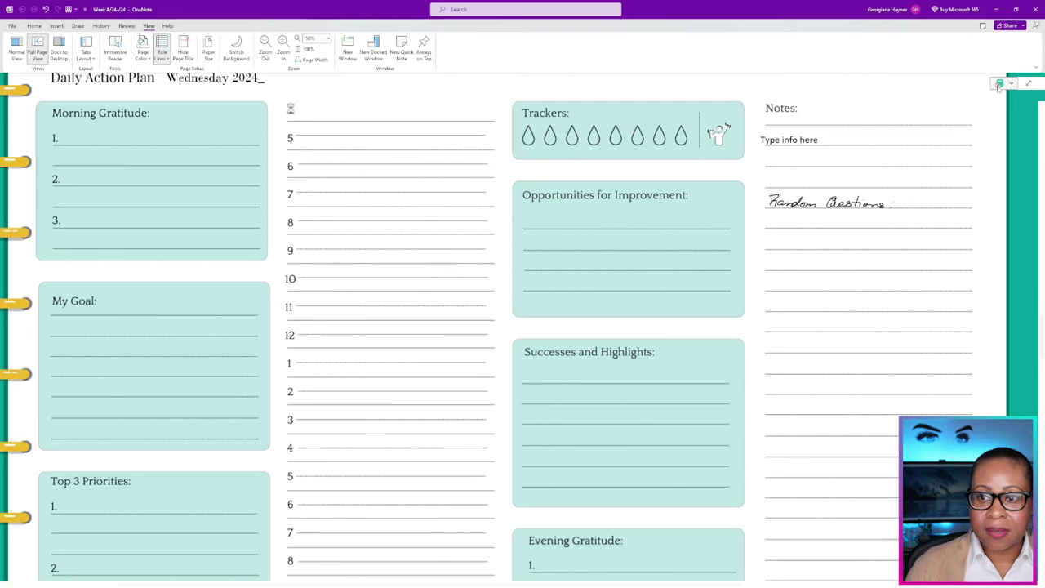
click(889, 84)
click(885, 124)
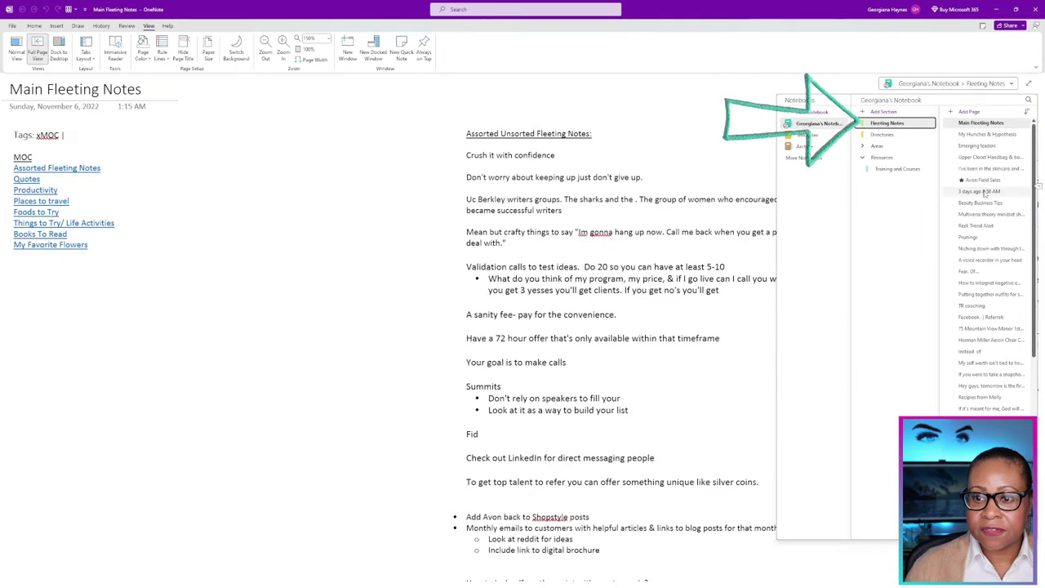
scroll(978, 338, down, 10)
click(978, 338)
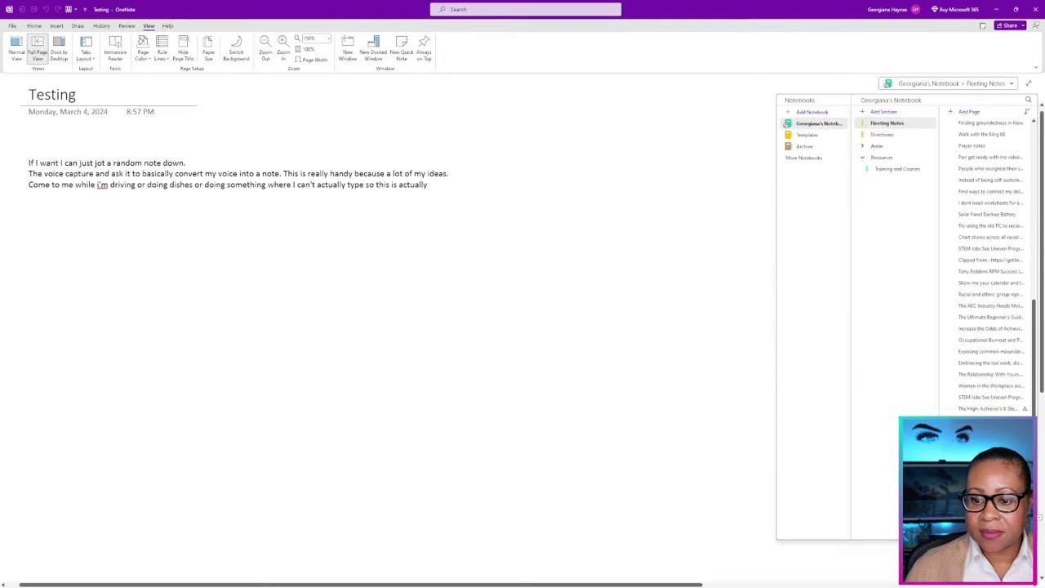
key(ctrl+a)
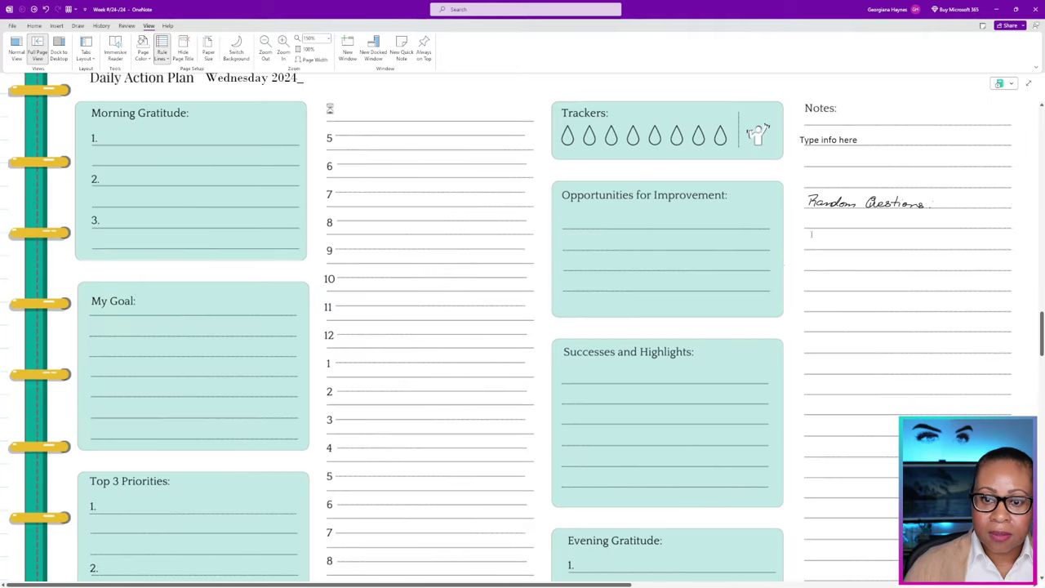
Paste the voice-captured text below the handwriting in Wednesday's Notes section and narrow its container to fit the column.
text(If I want I can just jot a random note down. The voice capture and ask it to basically convert my voice into a note. This is really handy because a lot of my ideas. Come to me while i'm driving or doing dishes or doing something where I can't actually type so this is actually)
scroll(854, 347, right, 5)
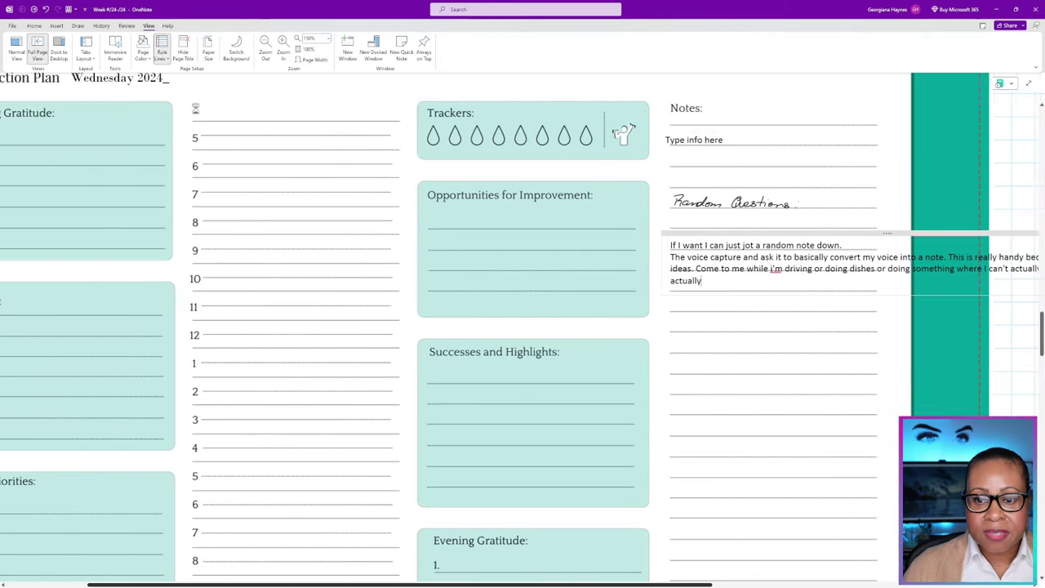
drag(995, 234, 768, 257)
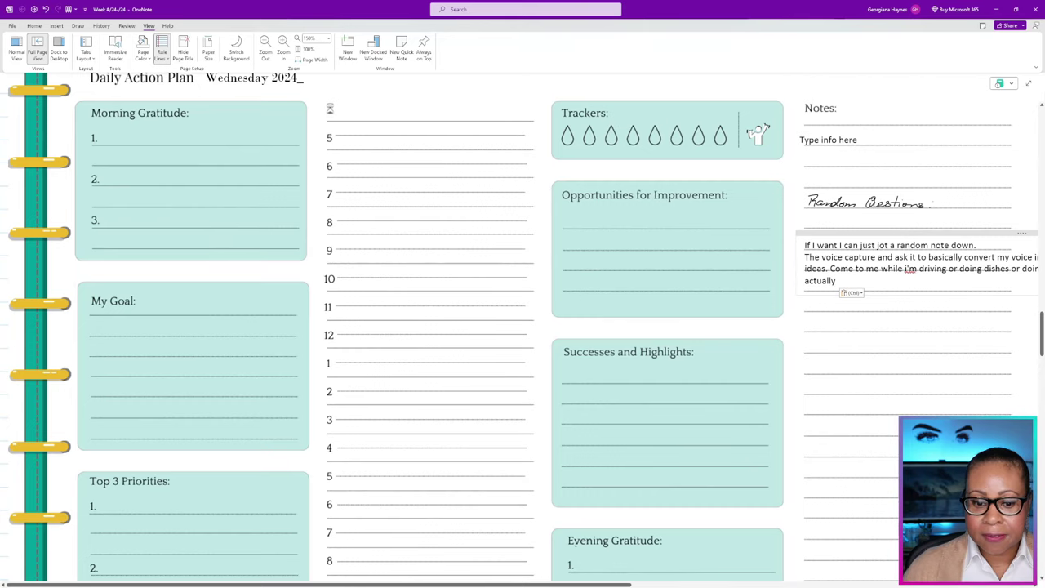
Add the bullets "Idea 1", "Idea 2" and "Idea 3" to the meeting note beside Wednesday's daily plan.
scroll(946, 327, right, 5)
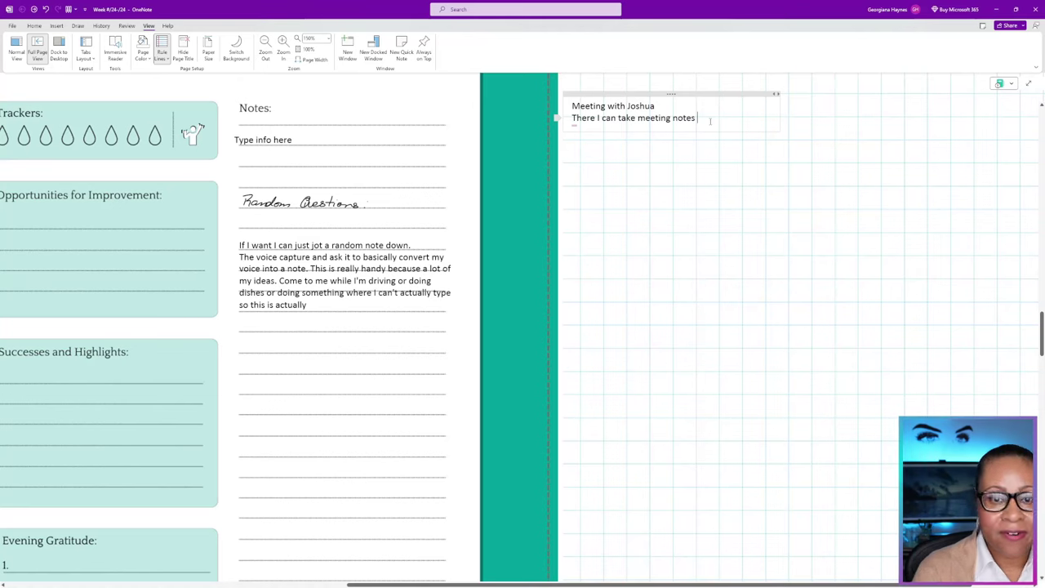
key(Return)
key(ctrl+period)
text(Idea)
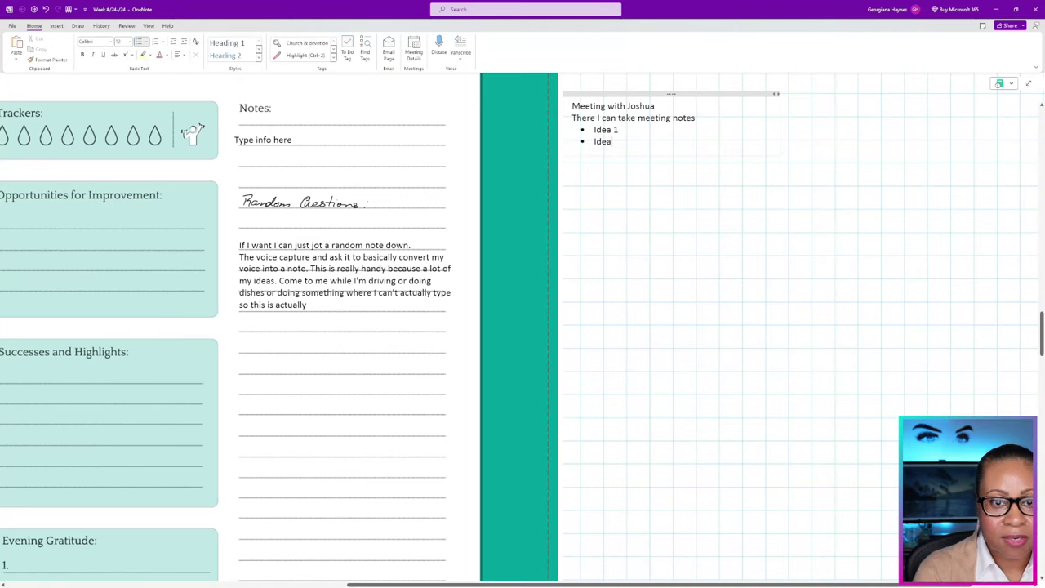
text( 2)
key(Return)
text(Idea 3)
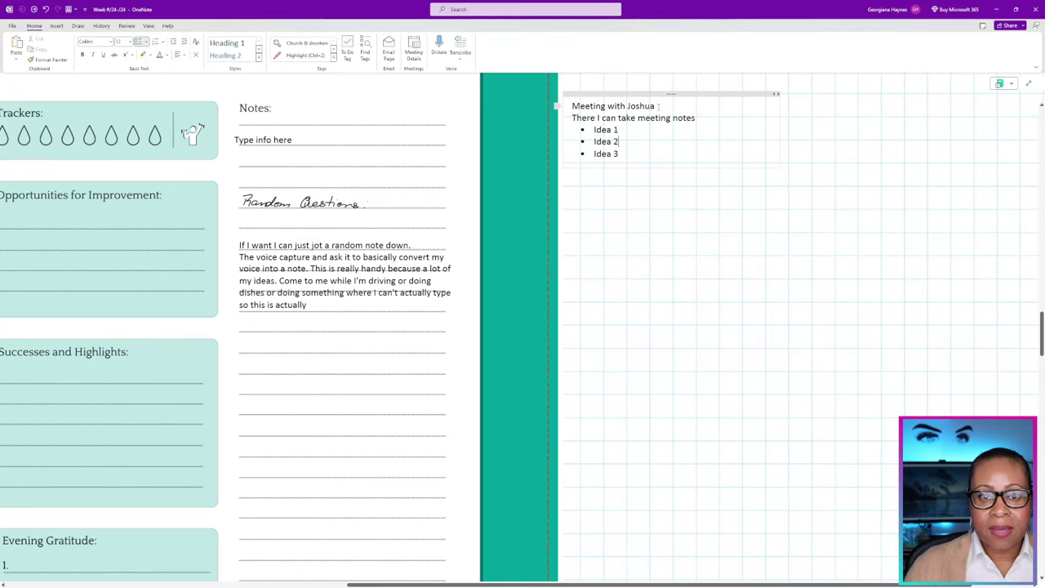
Copy the whole meeting note and paste the duplicate beside the original on the blank grid.
click(556, 106)
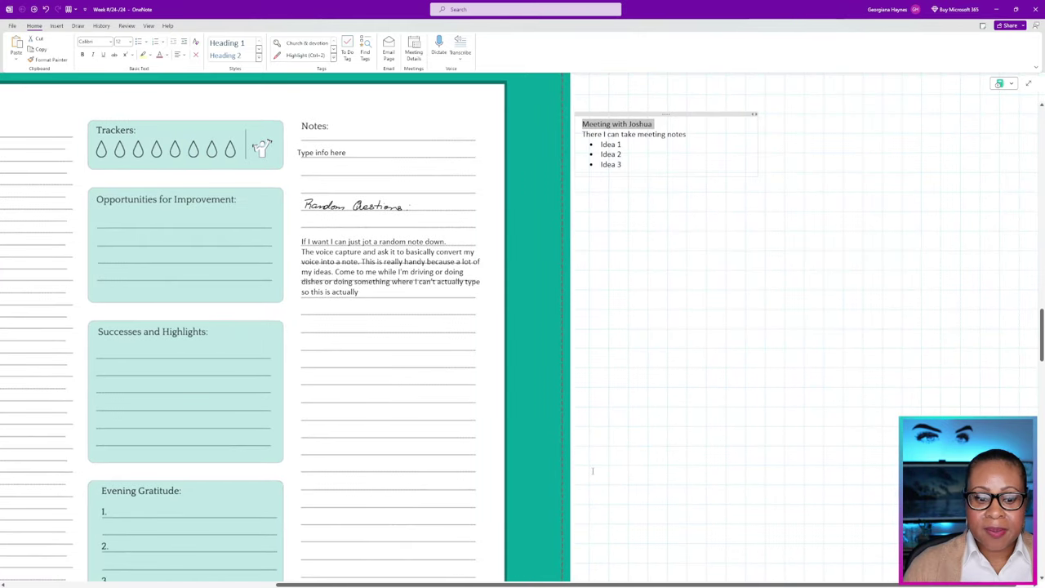
click(698, 113)
key(ctrl+c)
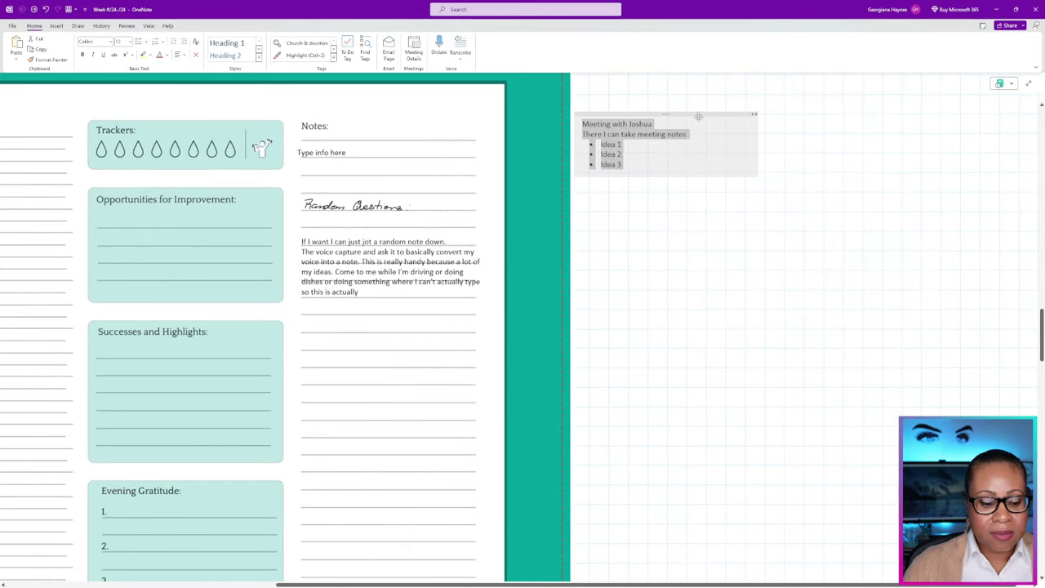
click(845, 113)
key(ctrl+v)
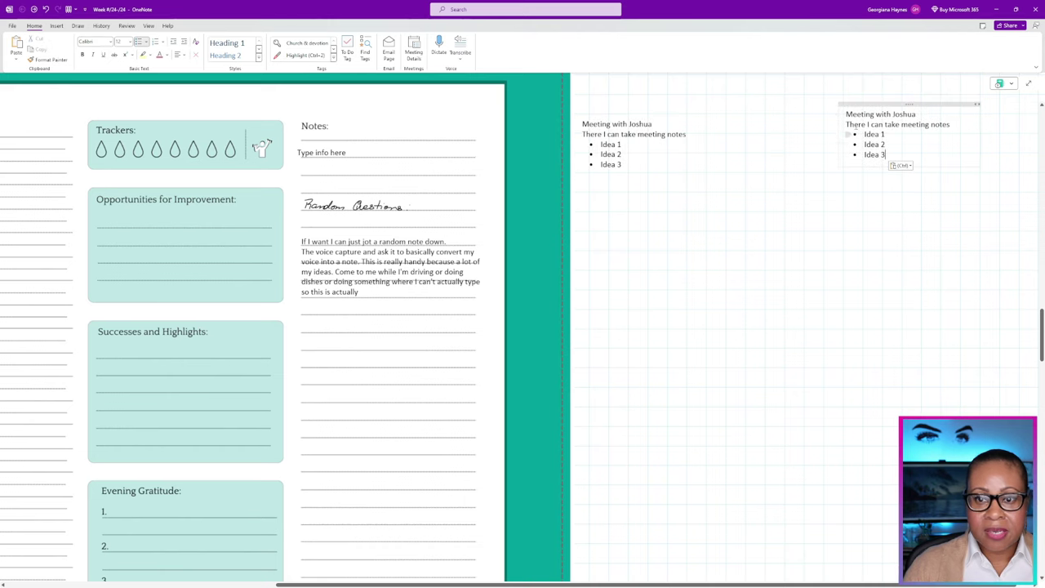
Replace the attendee's name in the duplicated note's heading with another first name and reposition the note slightly.
double_click(892, 115)
text(Sara)
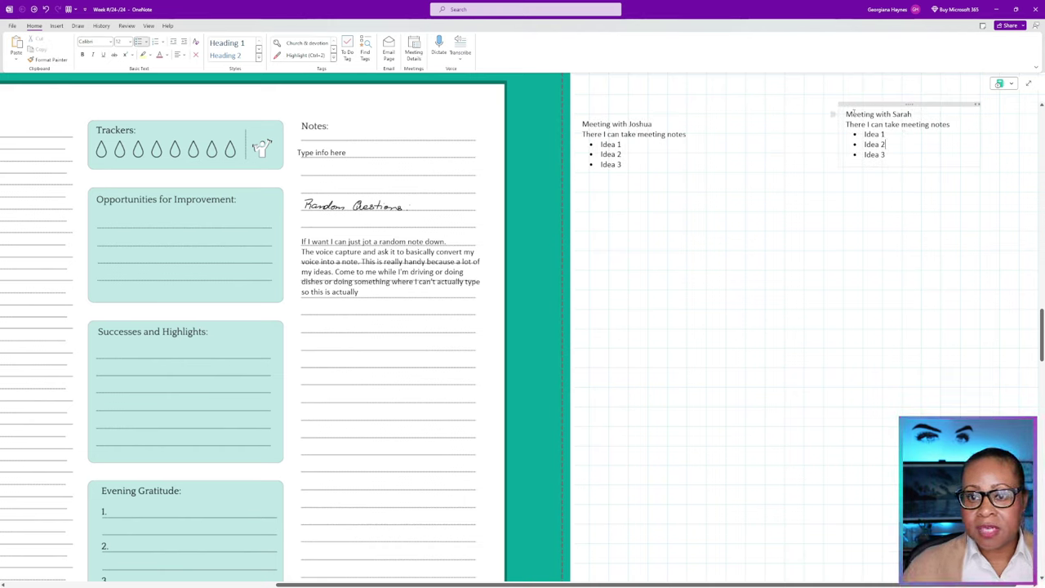
mouse_move(868, 104)
mouse_down()
mouse_move(872, 118)
mouse_move(873, 107)
mouse_up()
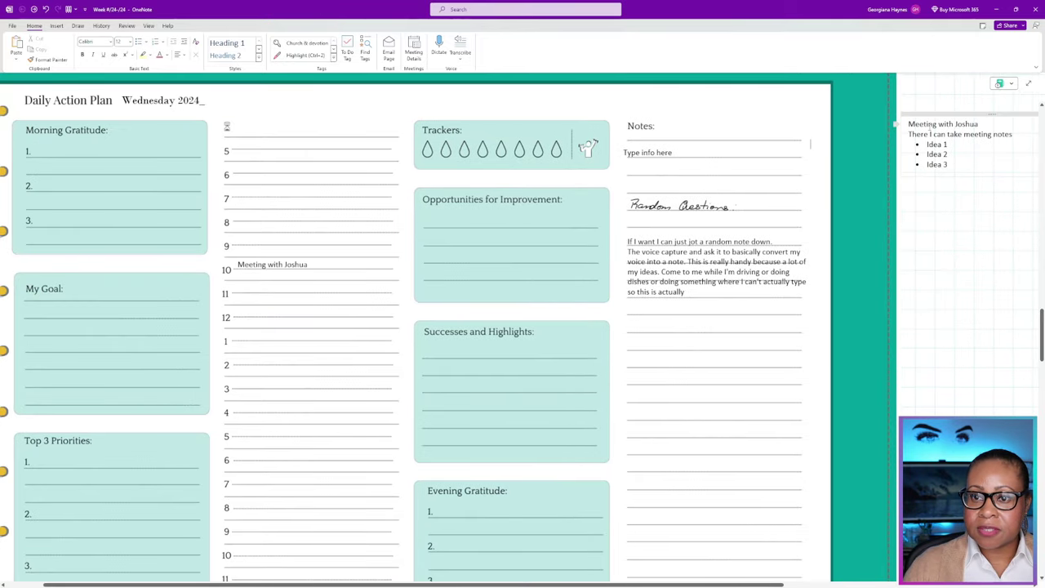
Link the 10 o'clock schedule entry to the first meeting note's heading through its paragraph link, and follow the link to test it.
drag(908, 124, 977, 124)
right_click(939, 124)
click(843, 190)
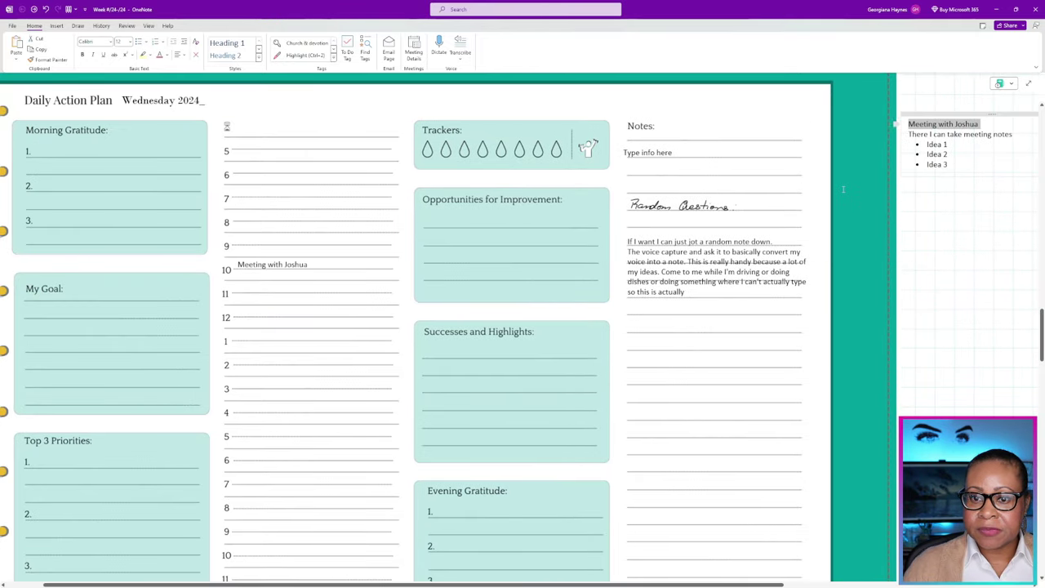
triple_click(290, 264)
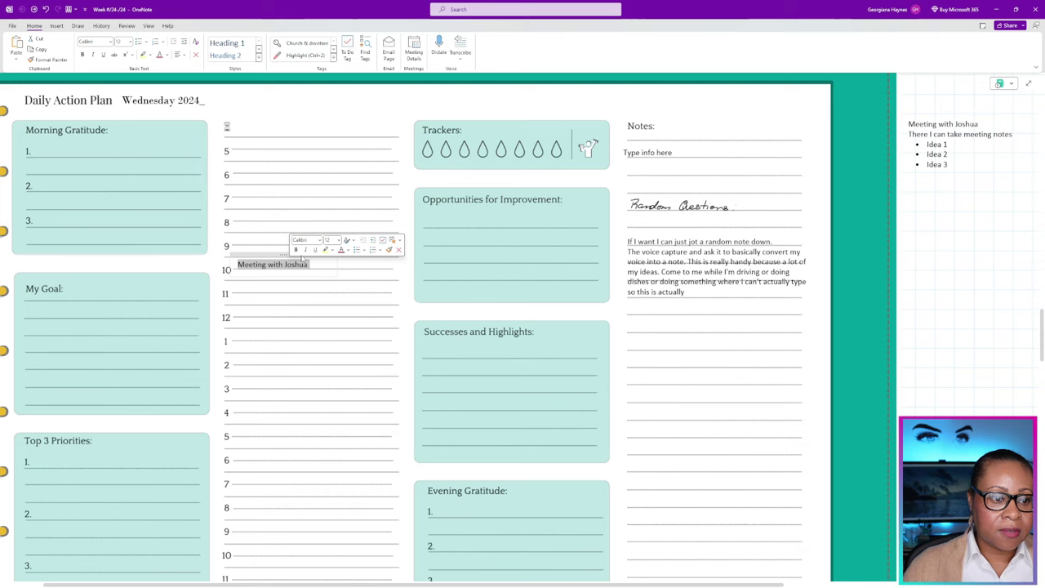
right_click(290, 266)
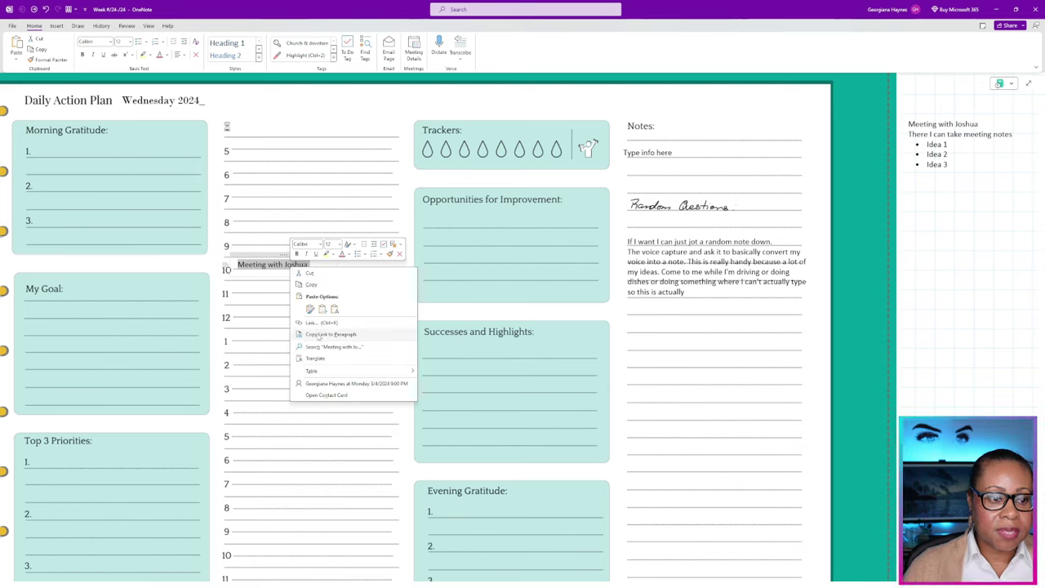
click(319, 322)
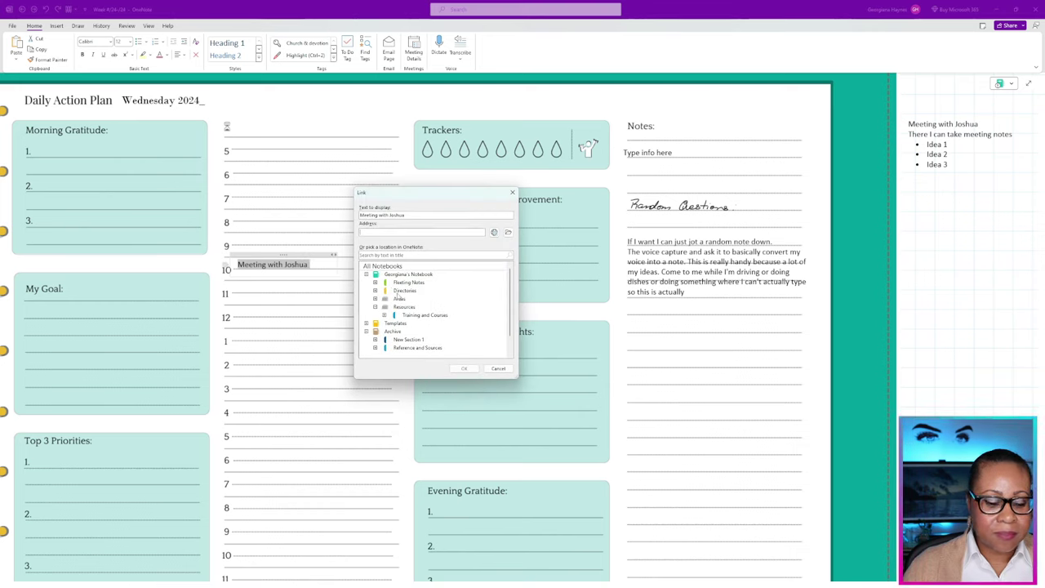
key(ctrl+v)
click(462, 369)
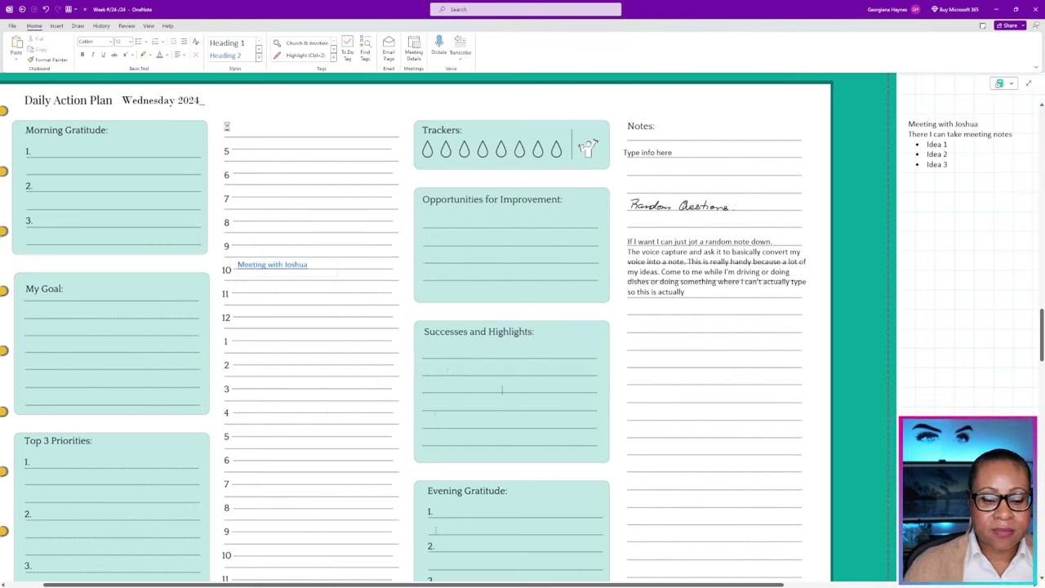
click(297, 264)
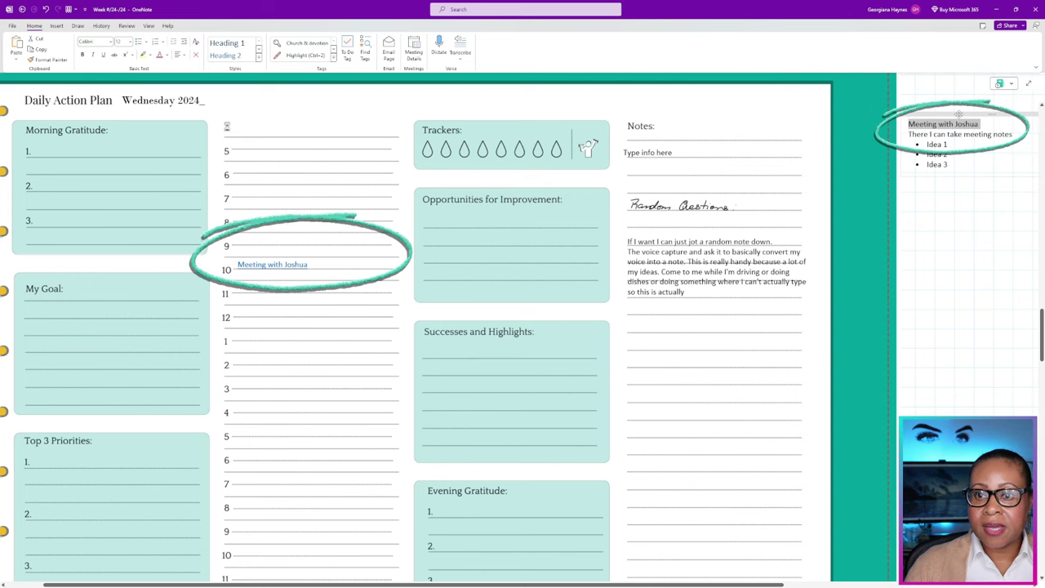
Copy the paragraph link of the second meeting note's heading and paste it at 2 o'clock in Wednesday's schedule.
drag(679, 585, 929, 584)
click(817, 120)
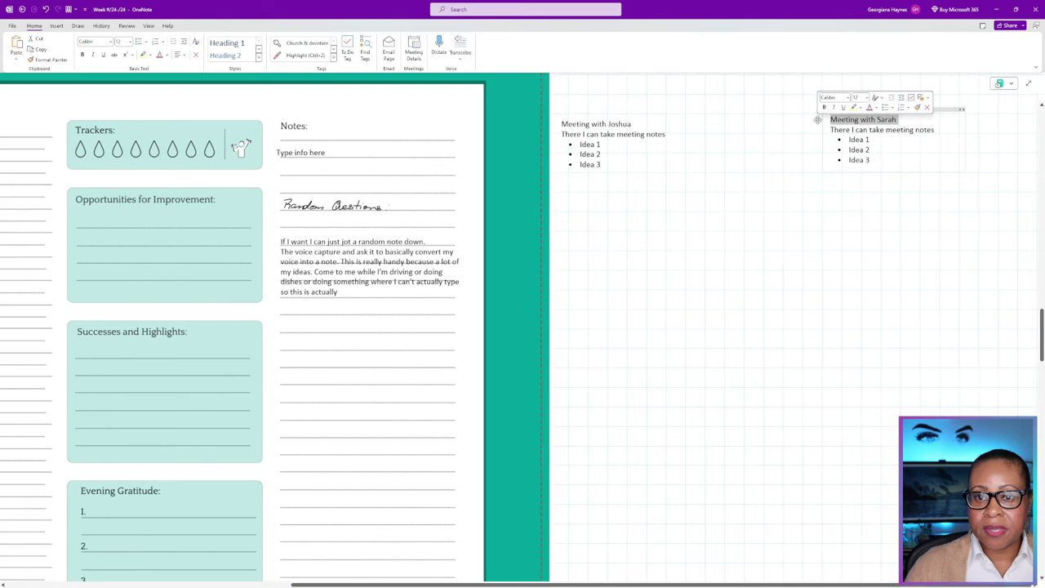
right_click(817, 120)
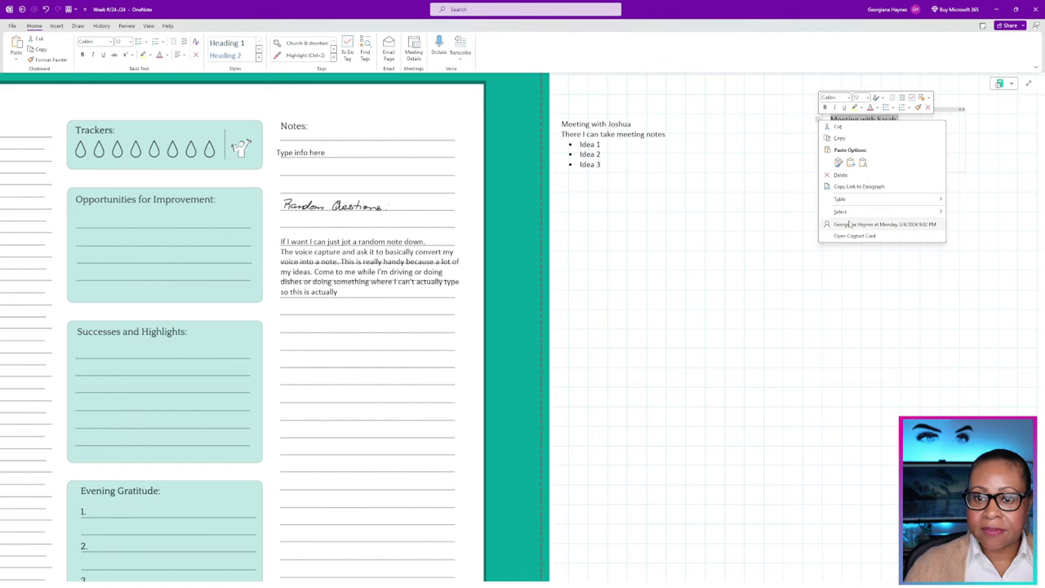
click(857, 186)
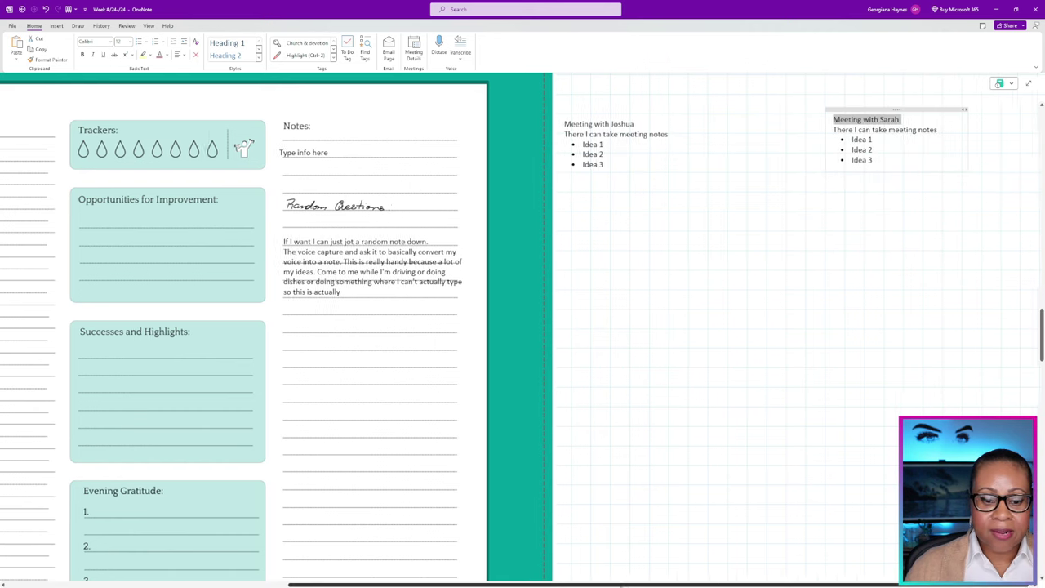
drag(635, 585, 351, 584)
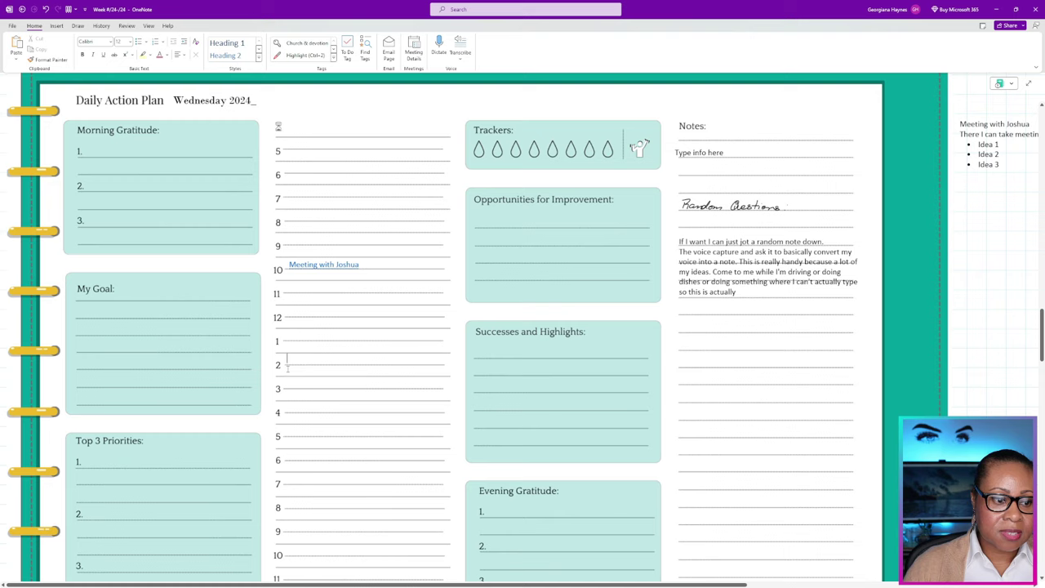
key(ctrl+v)
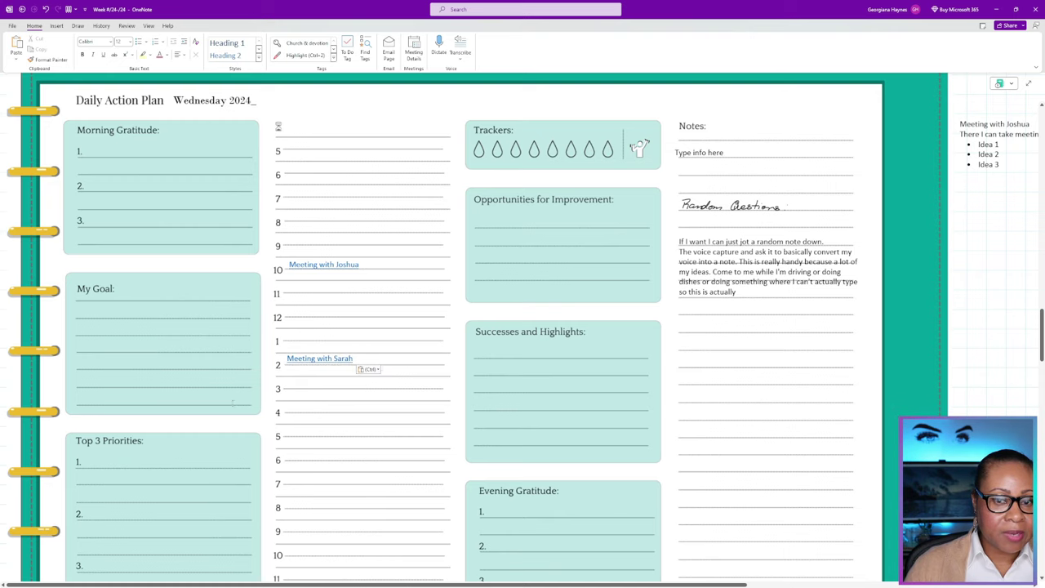
Follow the 2 o'clock schedule link to its meeting note to test it.
scroll(232, 401, down, 1)
scroll(233, 401, up, 1)
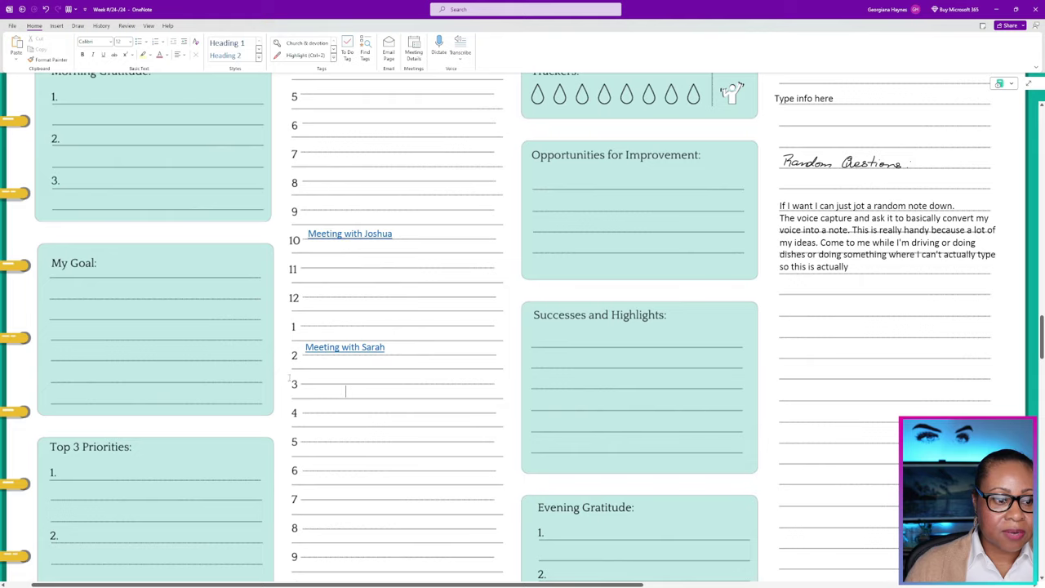
scroll(345, 391, up, 2)
scroll(409, 449, right, 10)
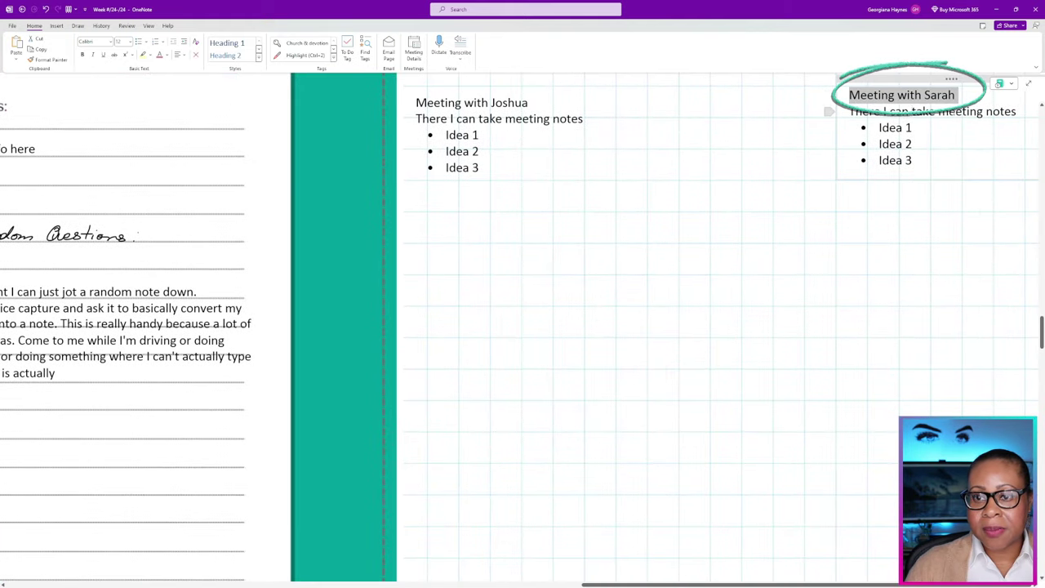
click(694, 234)
scroll(465, 292, down, 4)
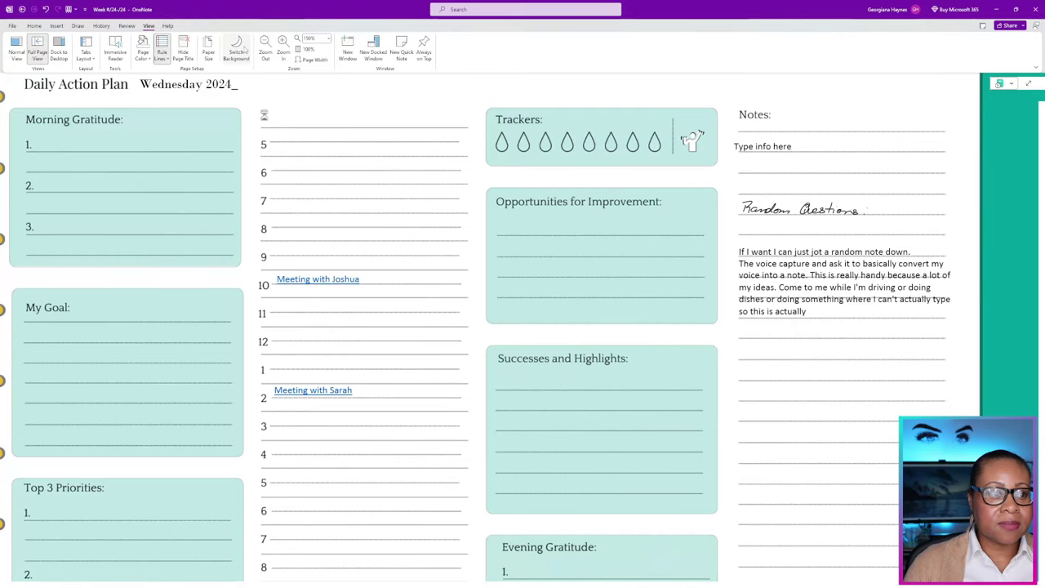
Open the planner page in a new docked window, widen it slightly and bring its Notes section into view.
click(373, 54)
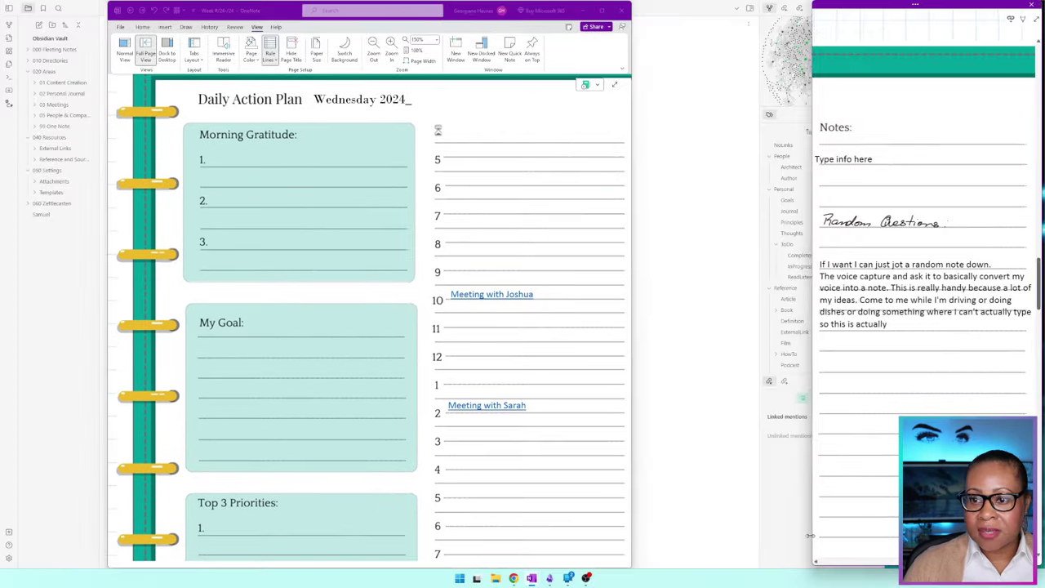
drag(811, 537, 807, 536)
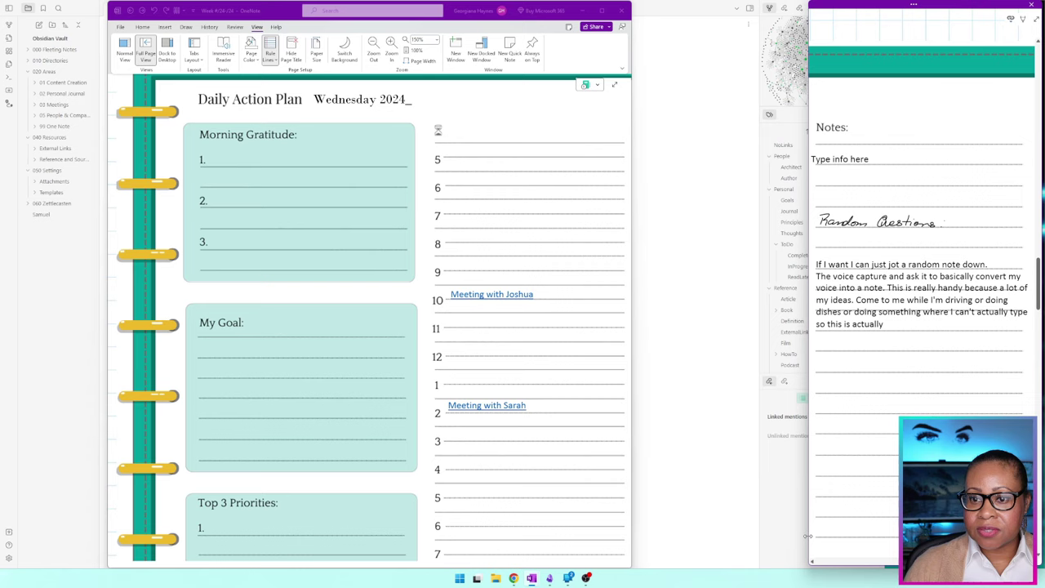
scroll(1037, 301, down, 2)
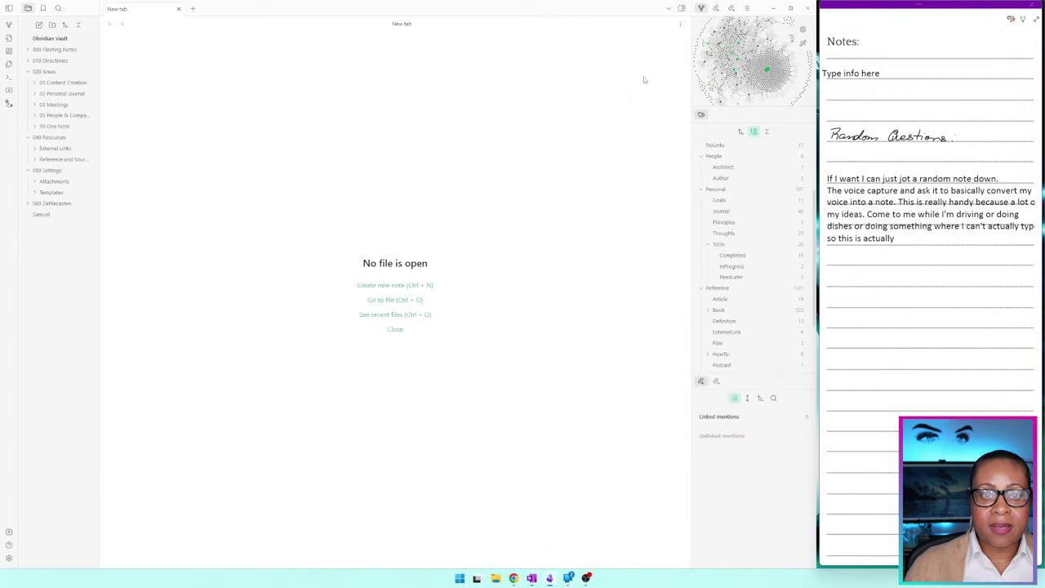
Snap the main OneNote window beside Obsidian, and maximize Obsidian again next to the docked notes.
drag(557, 15, 369, 18)
click(270, 245)
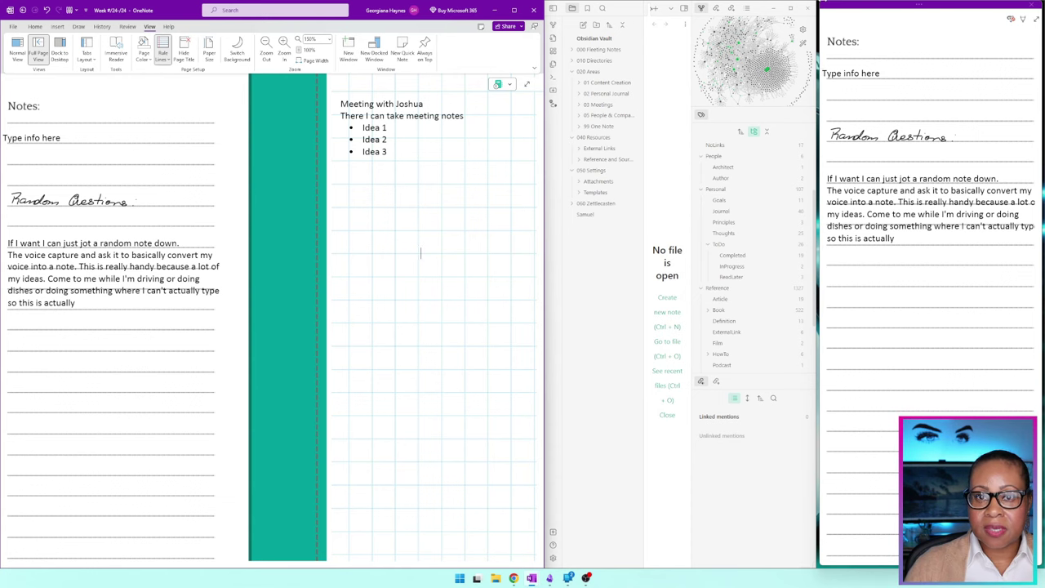
click(790, 8)
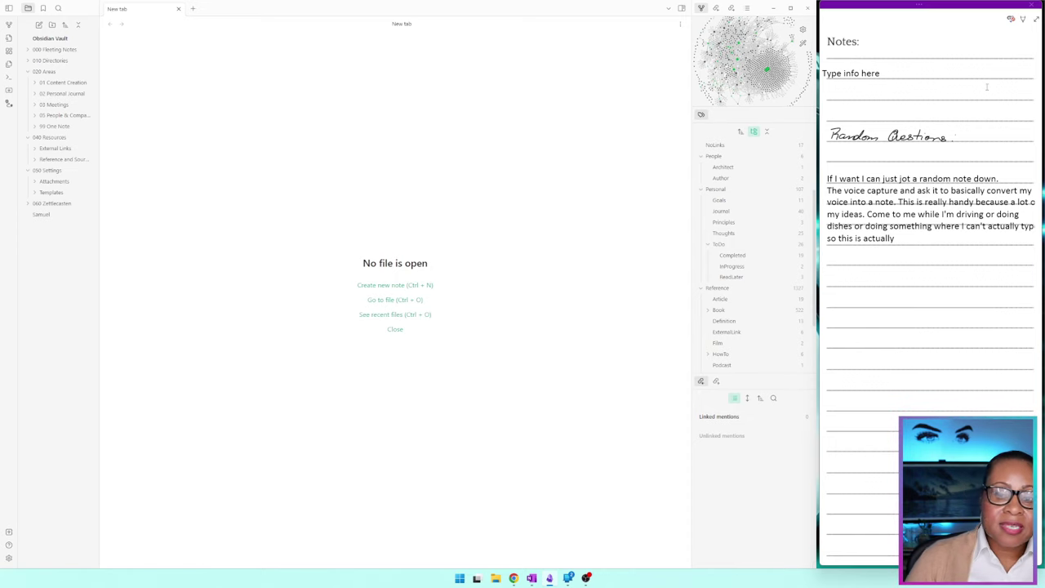
Handwrite "Keep notes" with the bullets "save", "come back" and "revisit" in the docked planner's Notes section.
mouse_move(834, 274)
mouse_down()
mouse_move(902, 283)
mouse_move(874, 322)
mouse_move(929, 323)
mouse_up()
click(852, 300)
drag(851, 342, 908, 340)
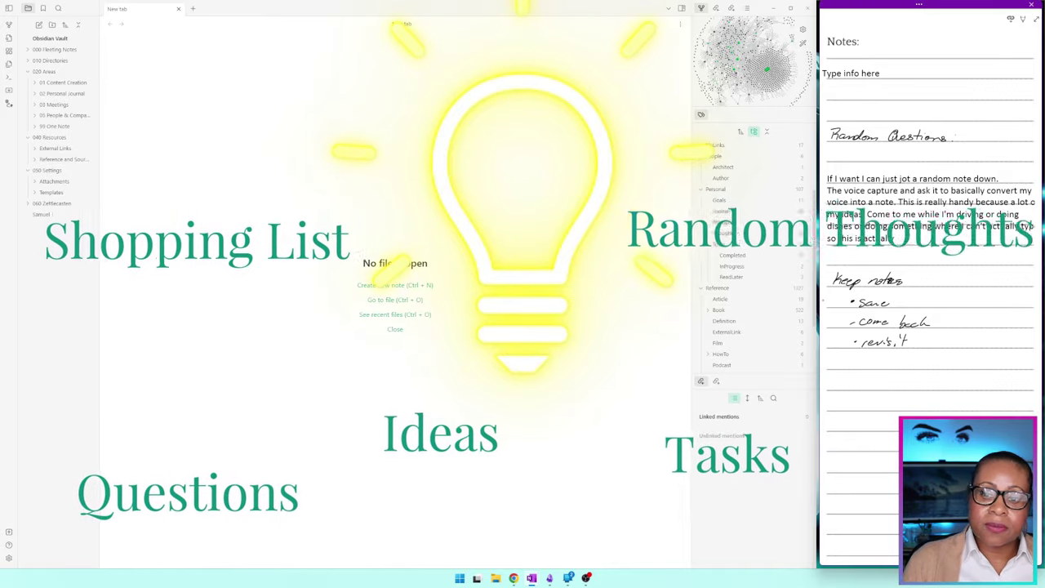
drag(853, 362, 858, 362)
drag(864, 366, 882, 365)
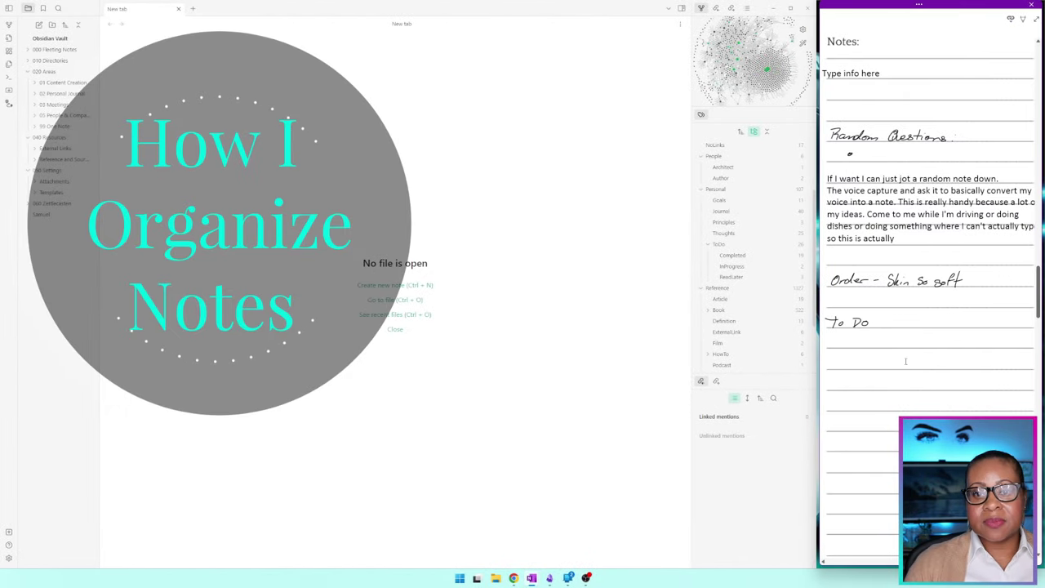
Switch to Obsidian, widen both sidebars, and collapse the 020 Areas, 040 Resources and 050 Settings folders.
drag(692, 277, 480, 278)
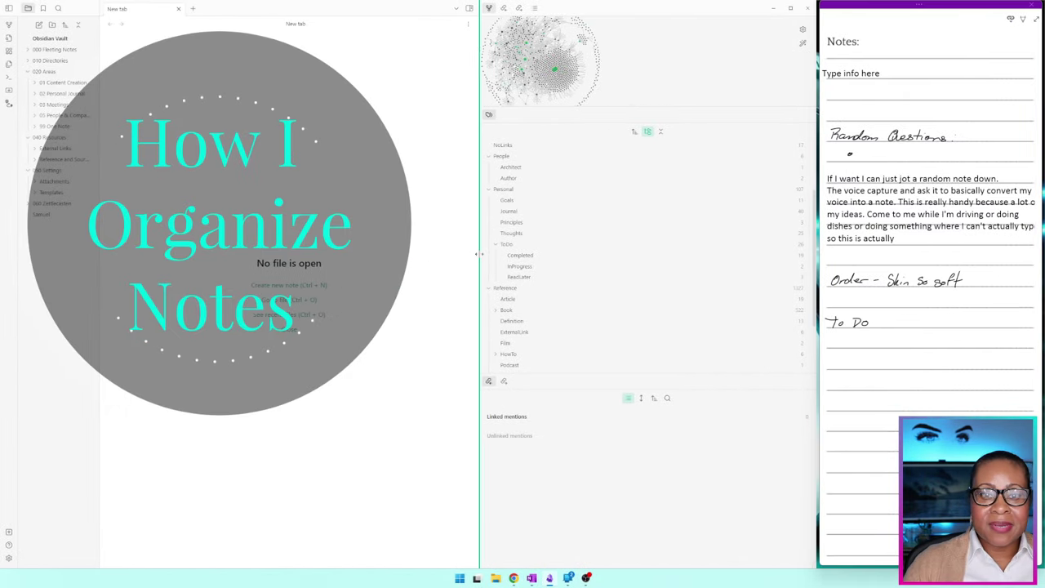
drag(100, 270, 313, 270)
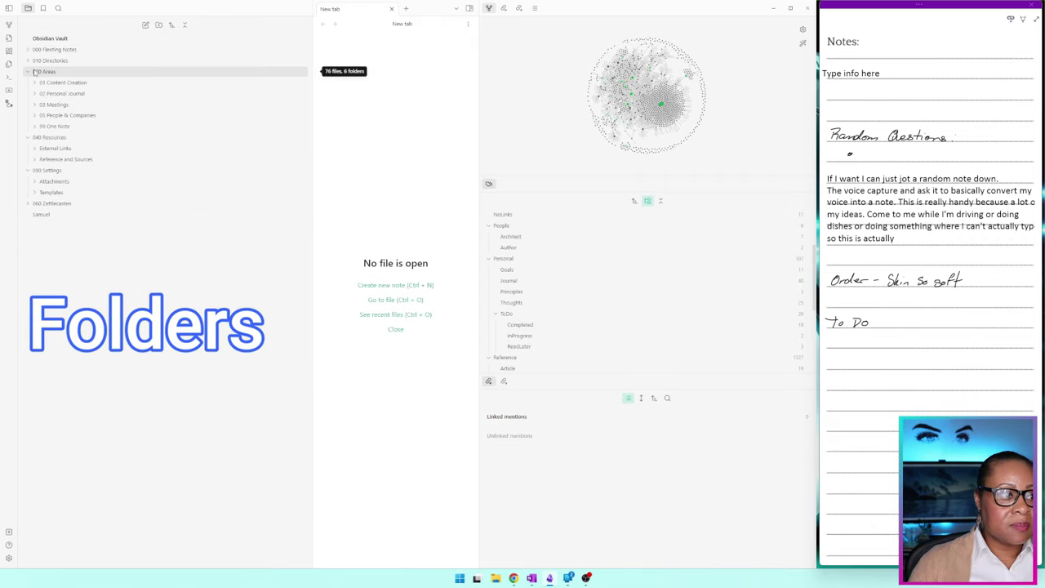
click(27, 72)
click(27, 82)
click(27, 93)
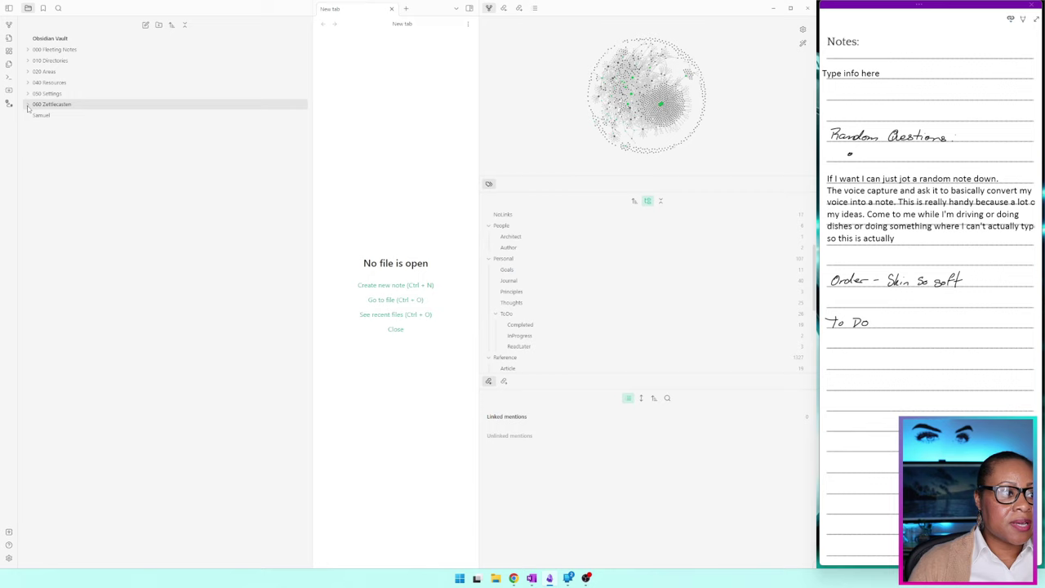
click(27, 104)
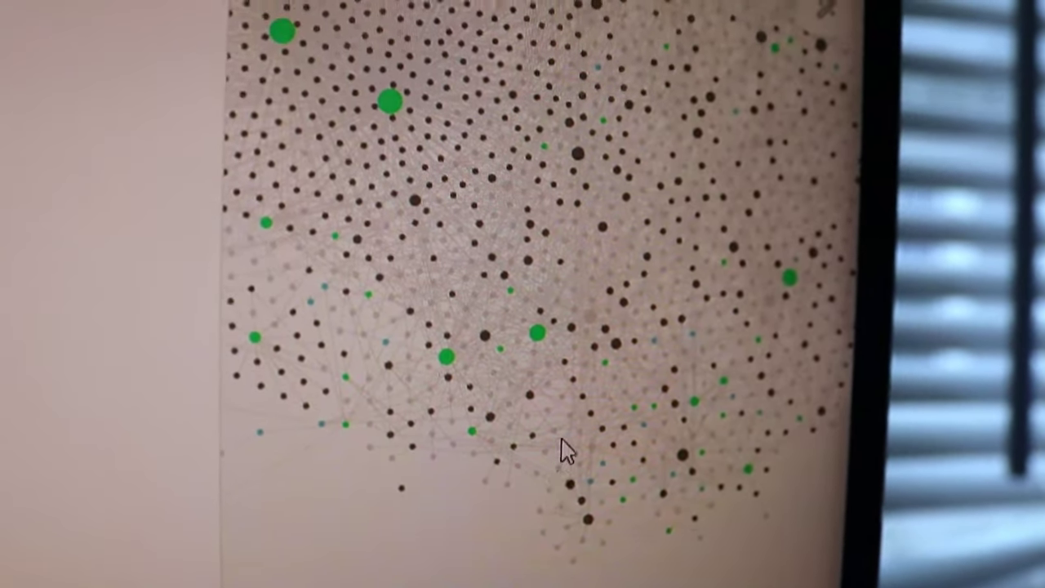
Zoom into the note graph until individual note titles are readable.
scroll(555, 493, up, 6)
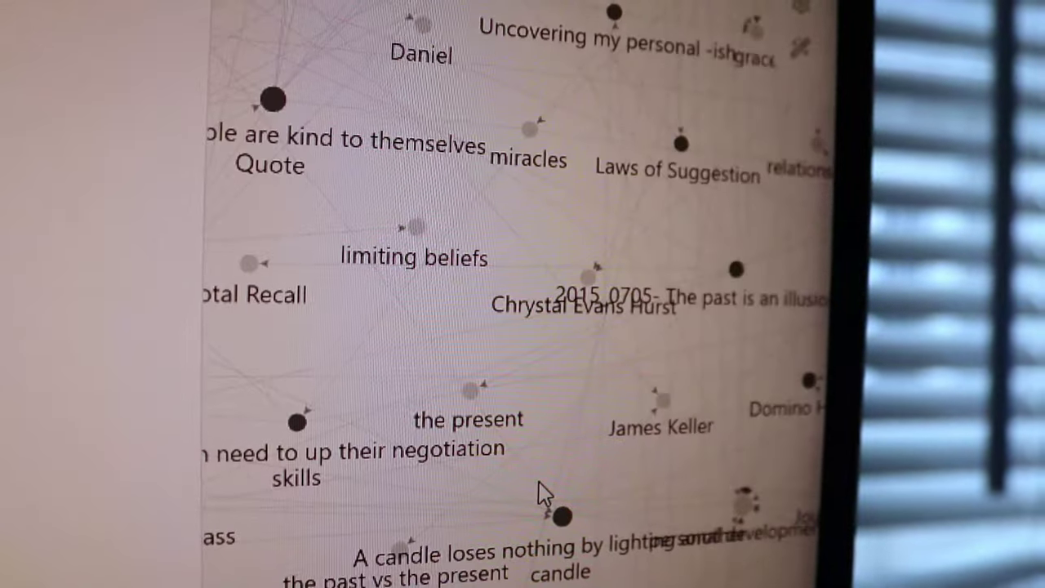
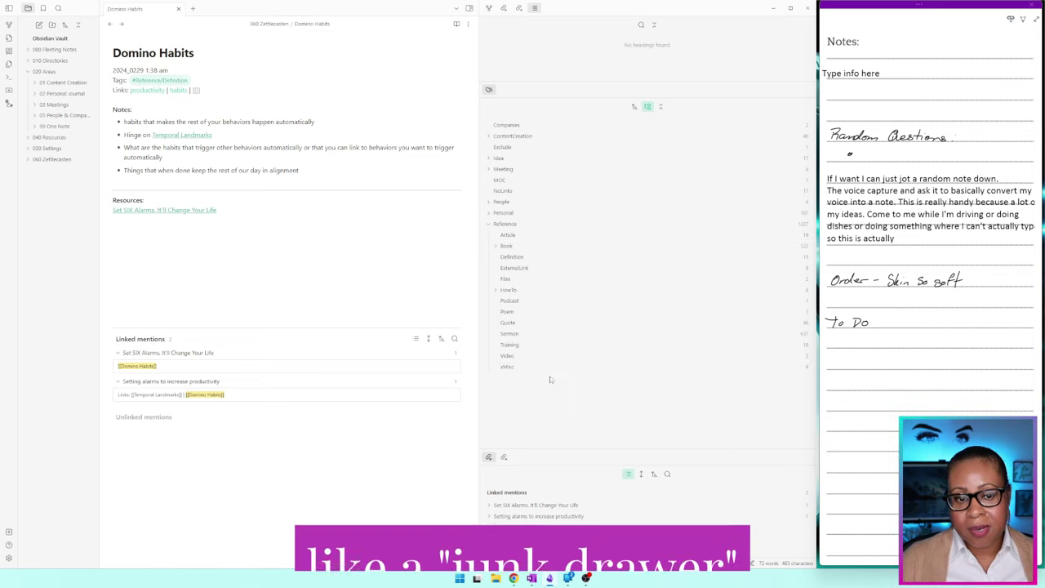
Expand the Book tag under Reference, and display the note graph above the tag list at a larger height.
click(495, 246)
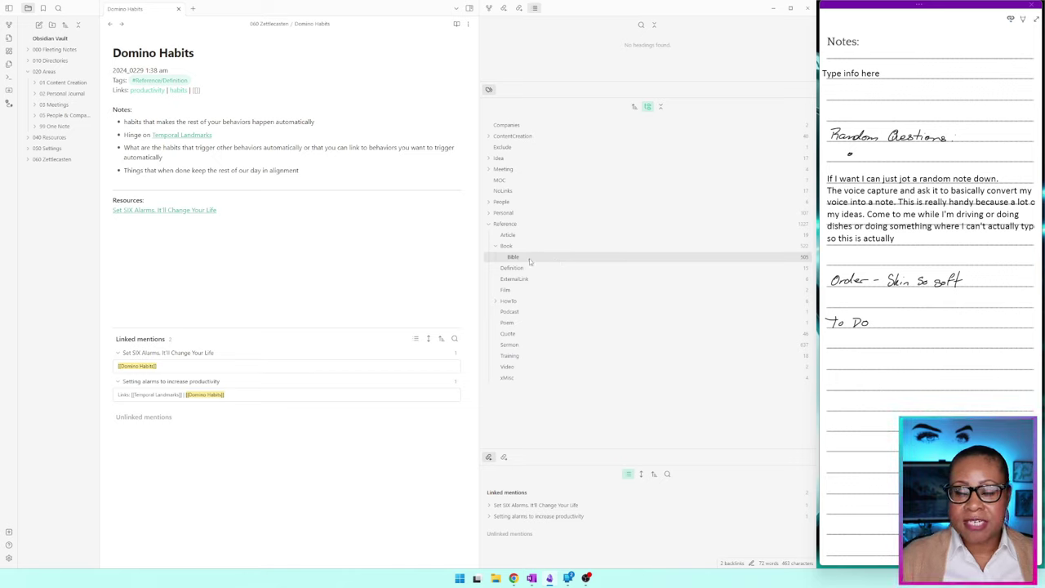
click(488, 8)
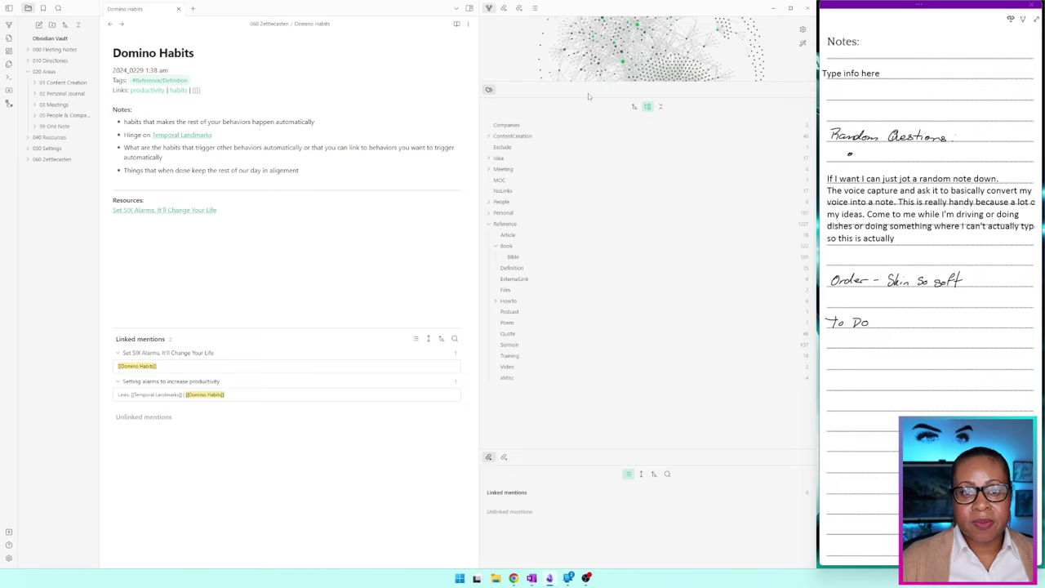
drag(595, 83, 596, 155)
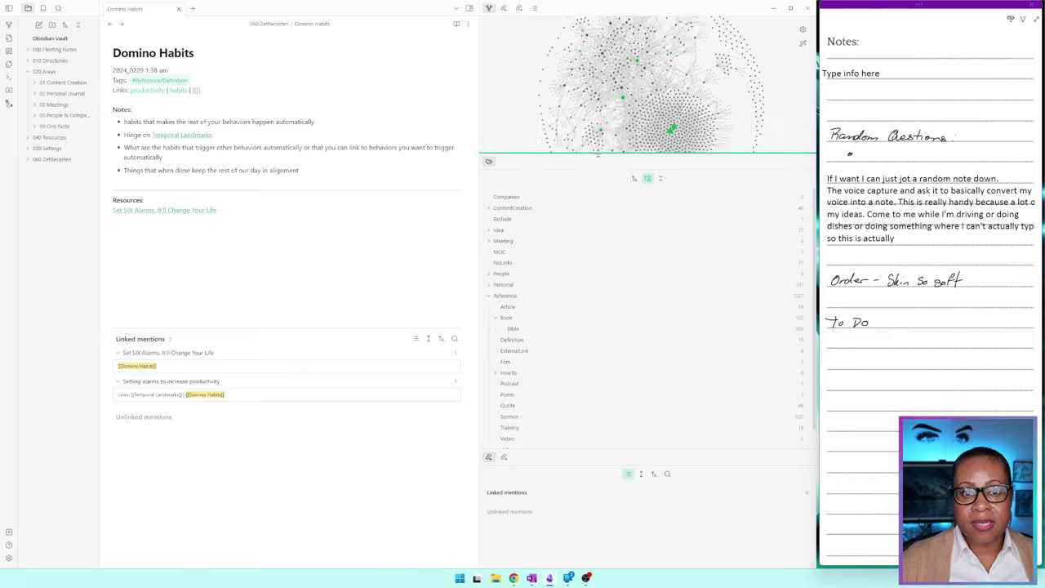
Zoom into the graph's Reference/Book/Bible cluster and list the notes with that tag, returning to the file list.
scroll(663, 133, up, 5)
drag(662, 133, 654, 87)
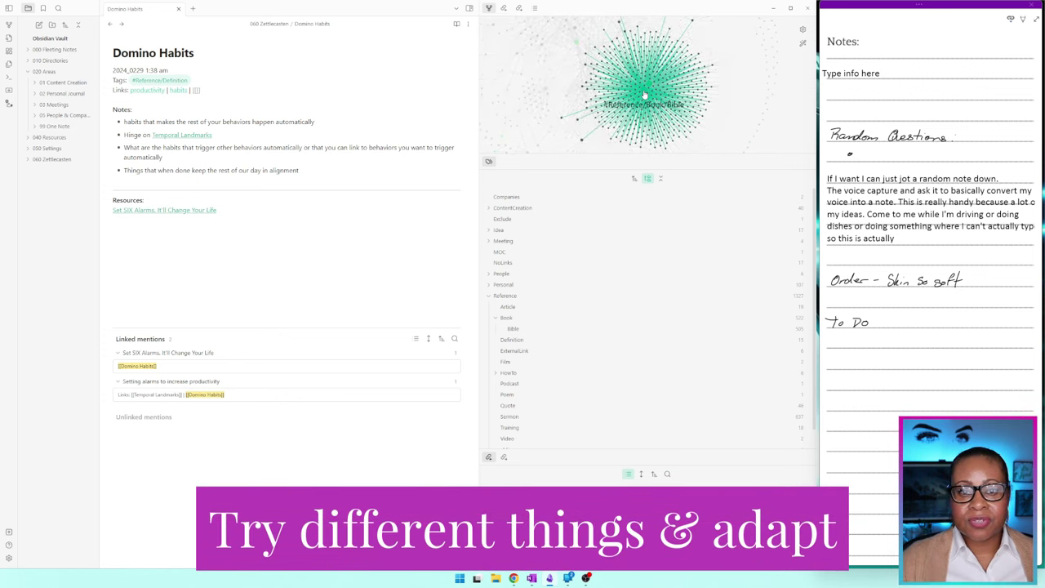
click(644, 96)
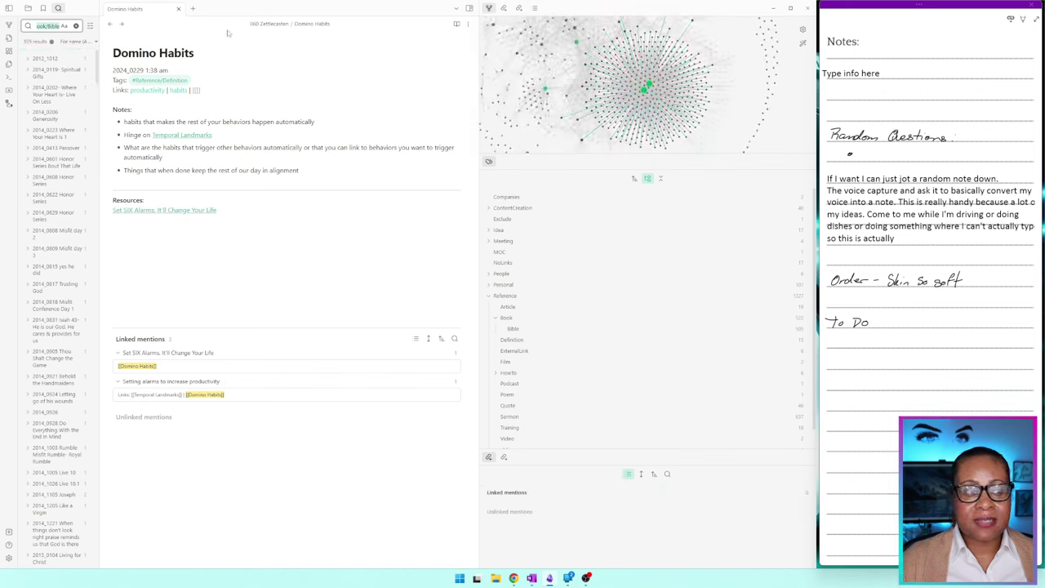
click(27, 8)
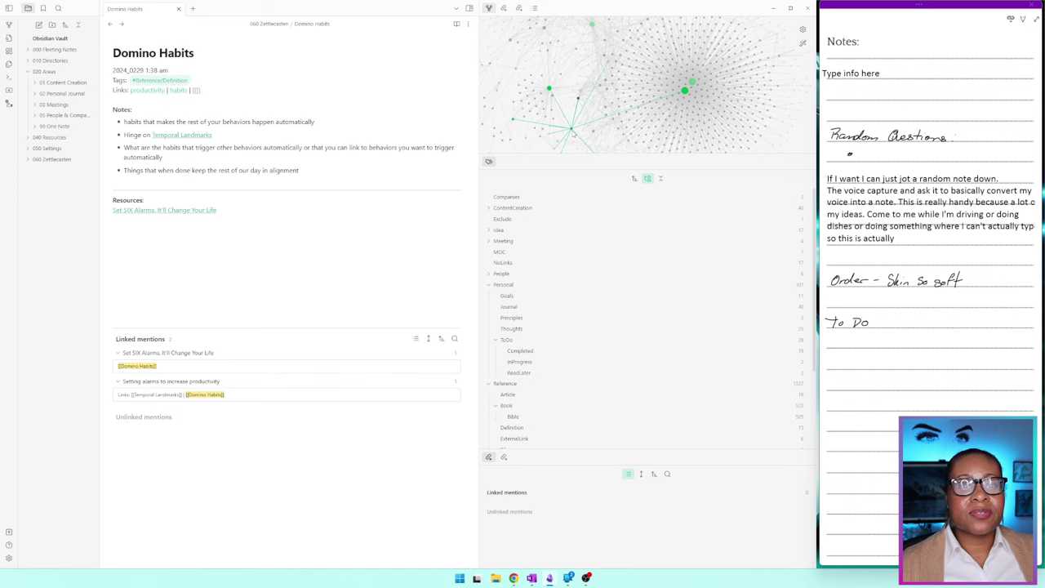
Examine the Personal/Journal tag cluster in the graph and compare it with the rest of the note network.
scroll(571, 134, up, 3)
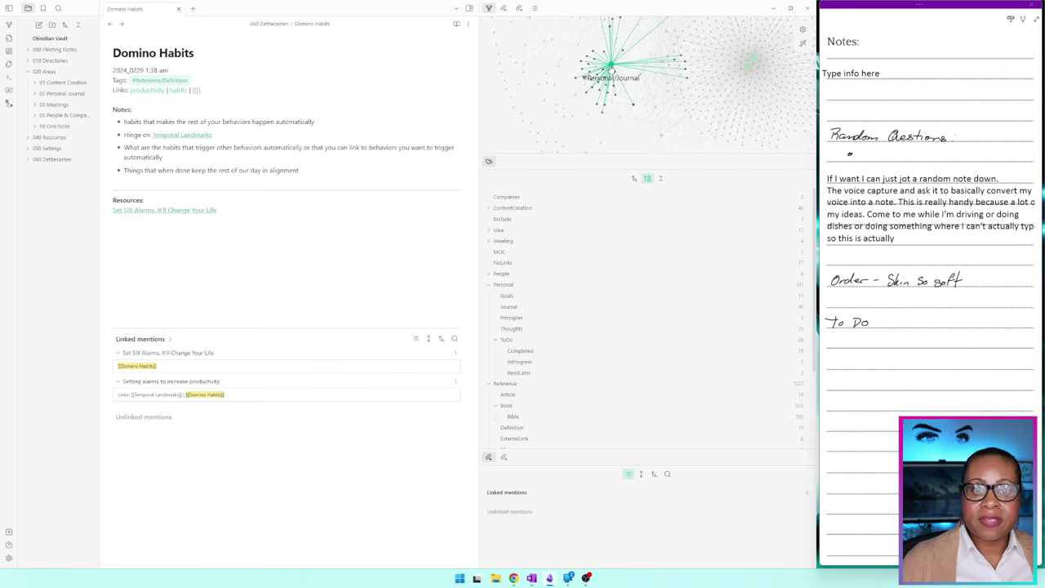
drag(611, 72, 567, 81)
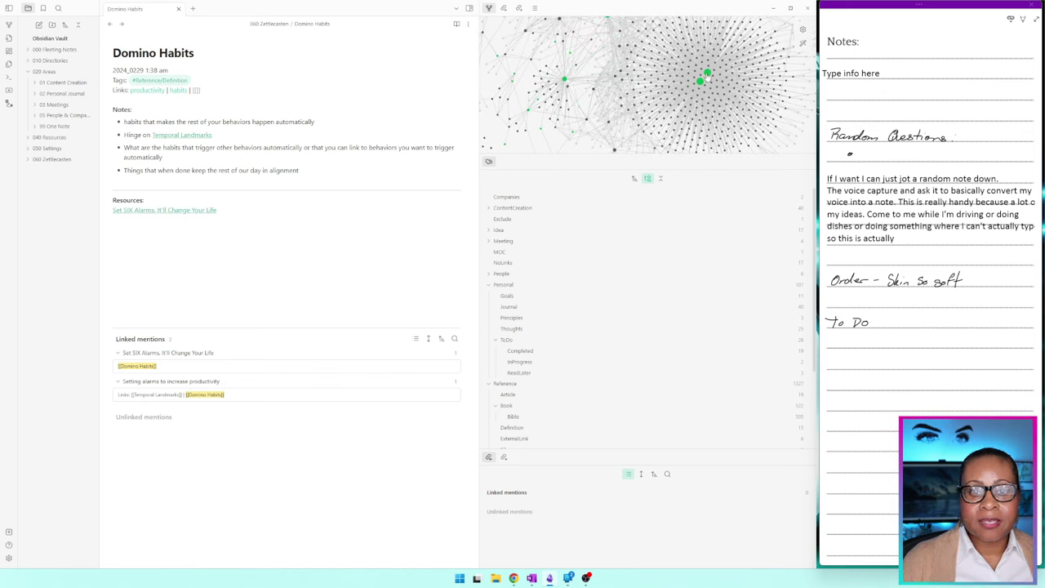
scroll(571, 294, down, 3)
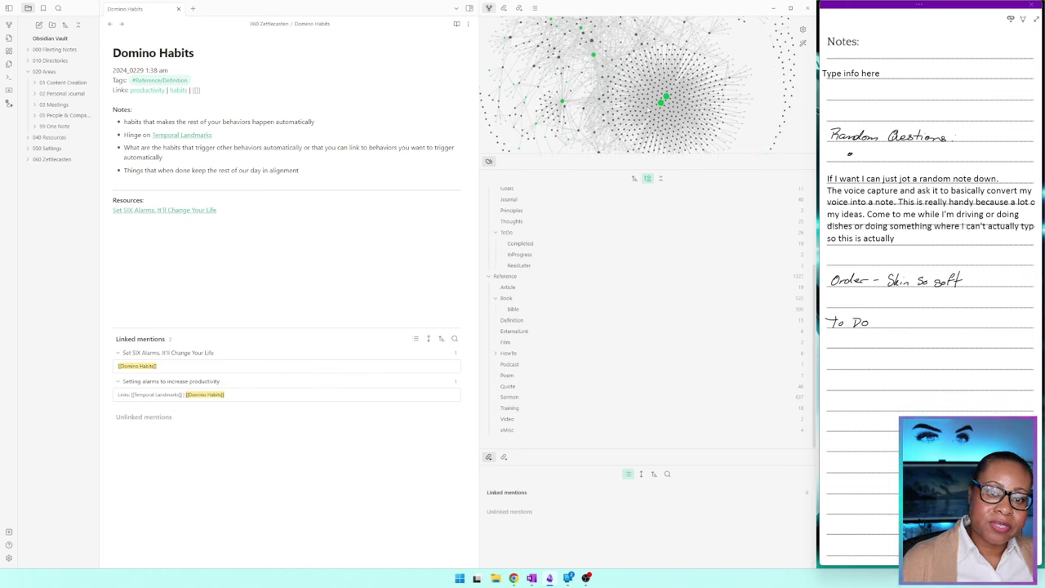
scroll(667, 102, down, 2)
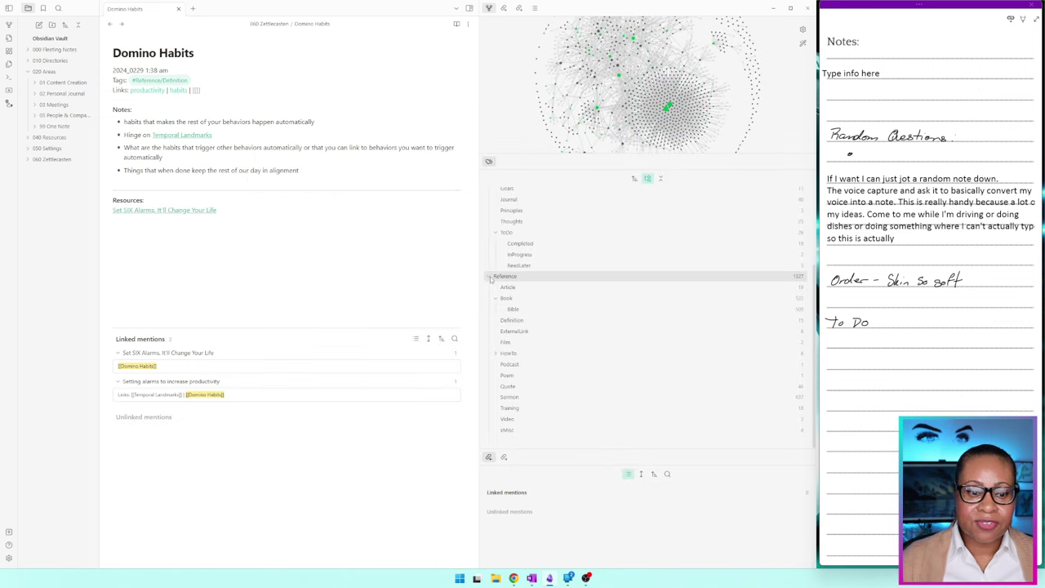
Collapse the Reference and Personal tags in the tag list.
click(490, 278)
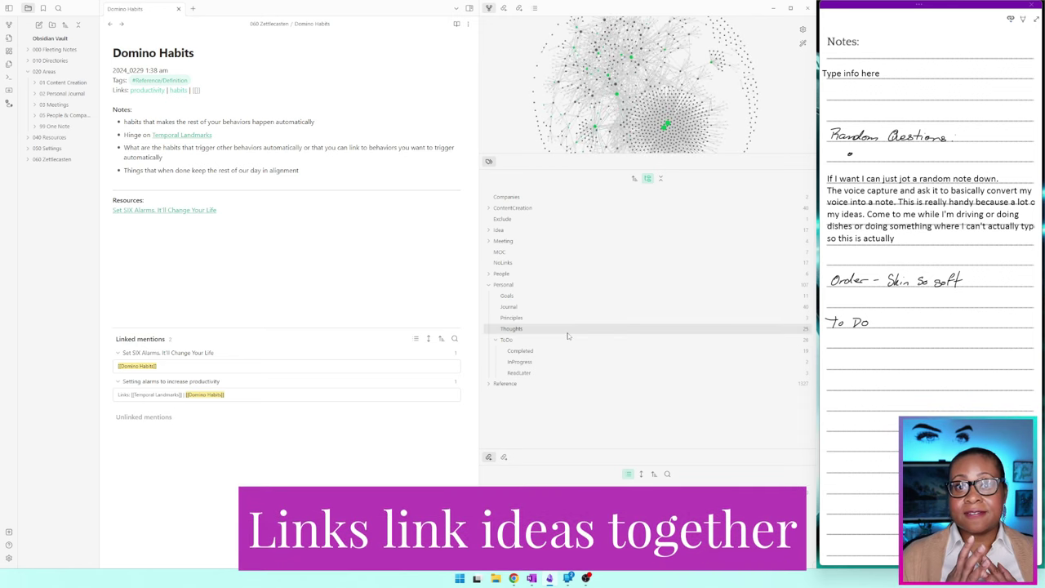
click(489, 284)
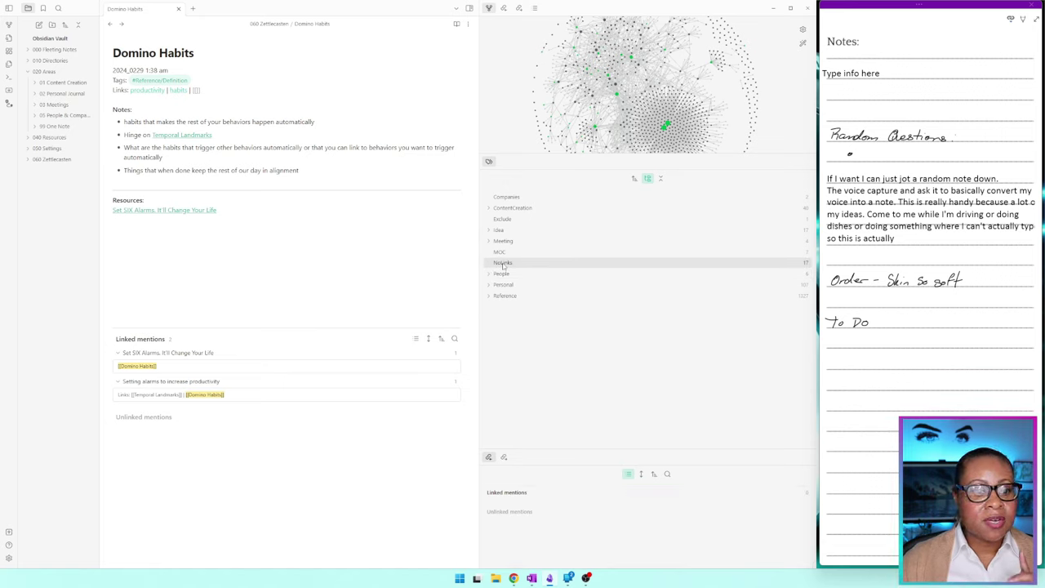
Delete the third link, "product", and the blank line below it from the Links line of the Domino Habits note.
click(355, 128)
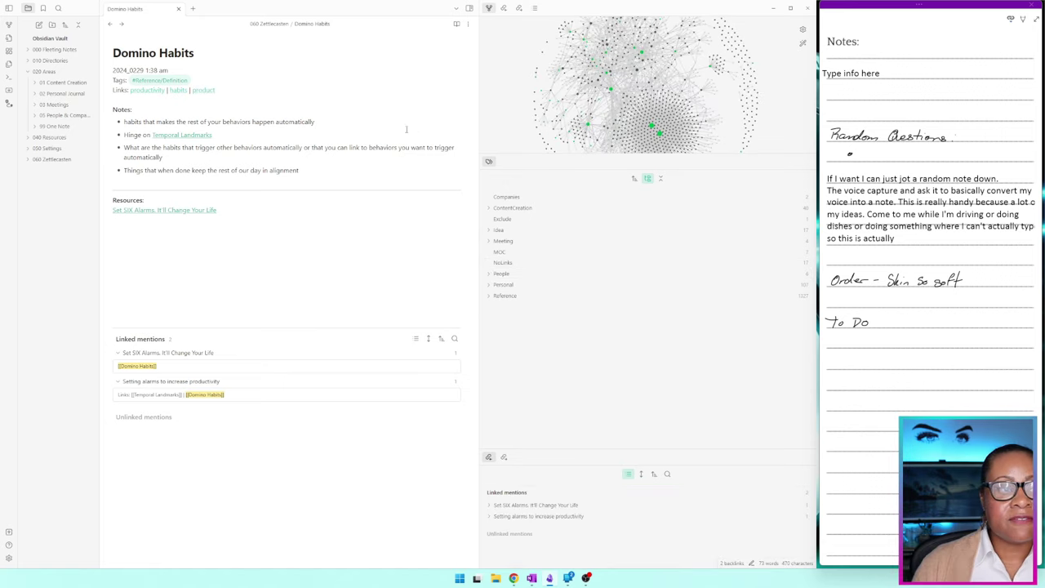
key(BackSpace)
key(BackSpace)
key(BackSpace)
key(BackSpace)
key(BackSpace)
key(BackSpace)
key(BackSpace)
key(BackSpace)
key(BackSpace)
key(BackSpace)
key(BackSpace)
key(BackSpace)
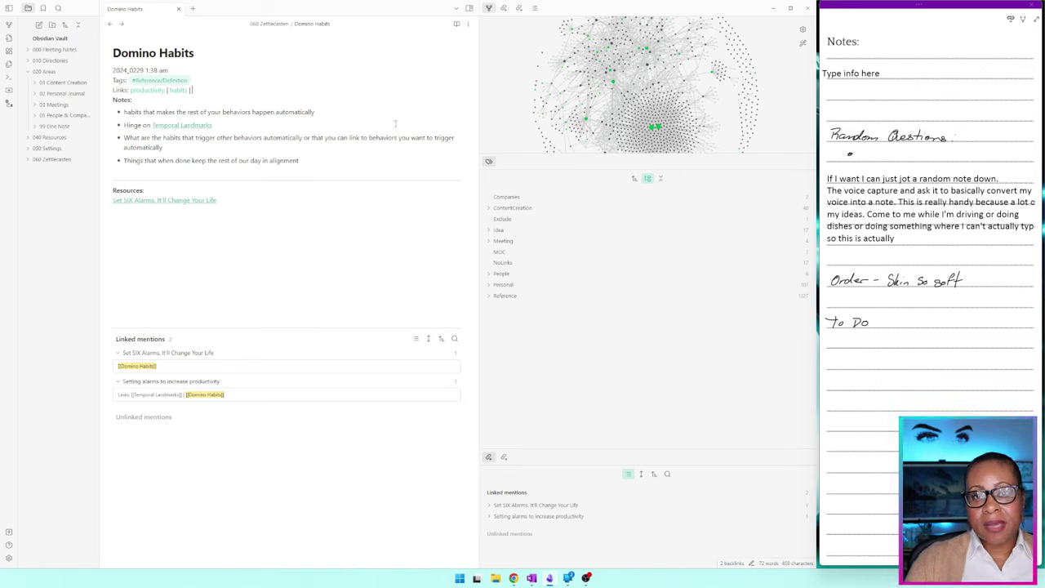
Browse the subtags of the Idea tag and of ContentCreation/ContentStatus, including Published and InProgress.
click(489, 233)
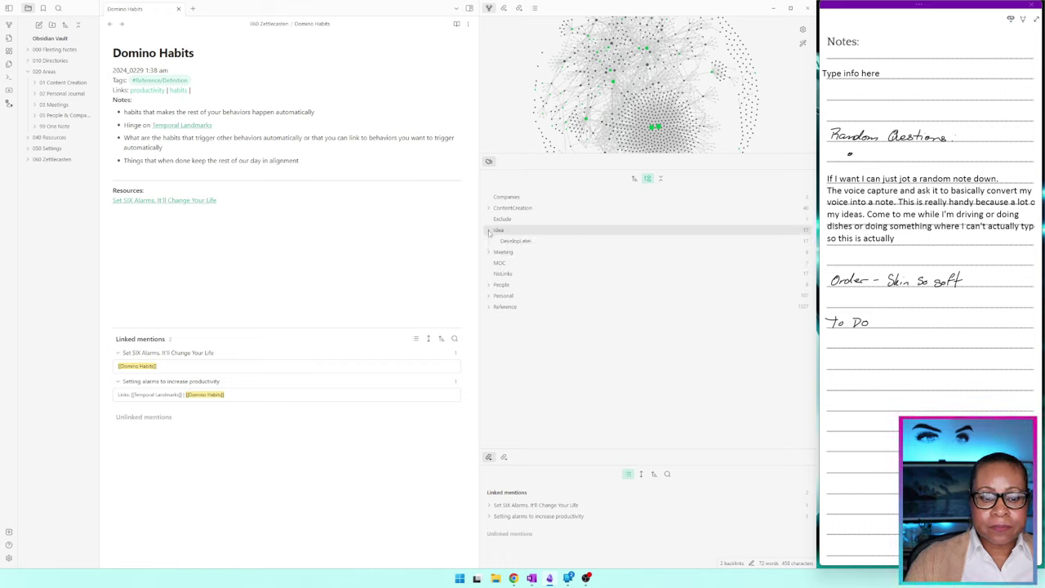
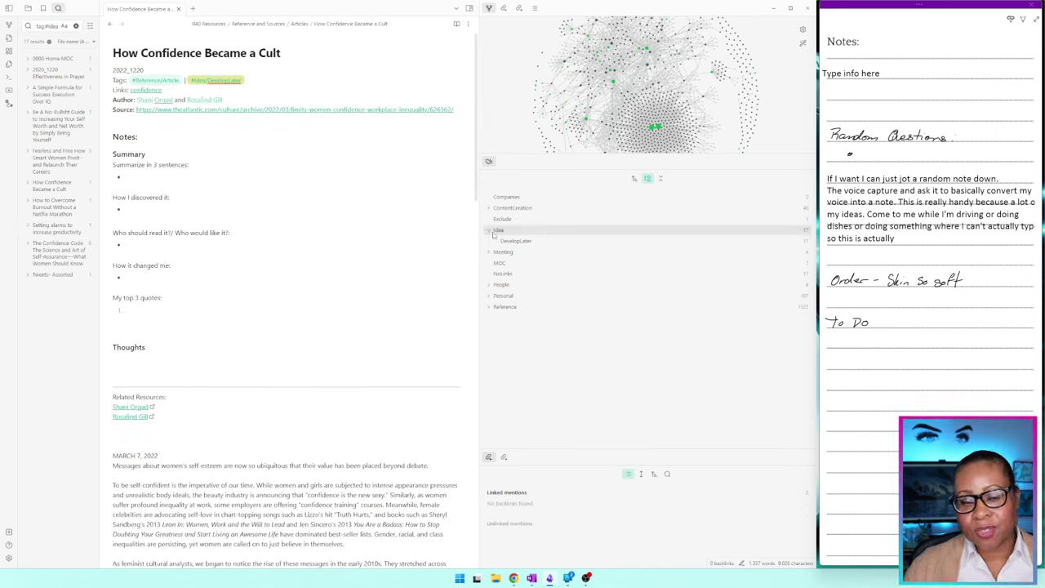
click(489, 230)
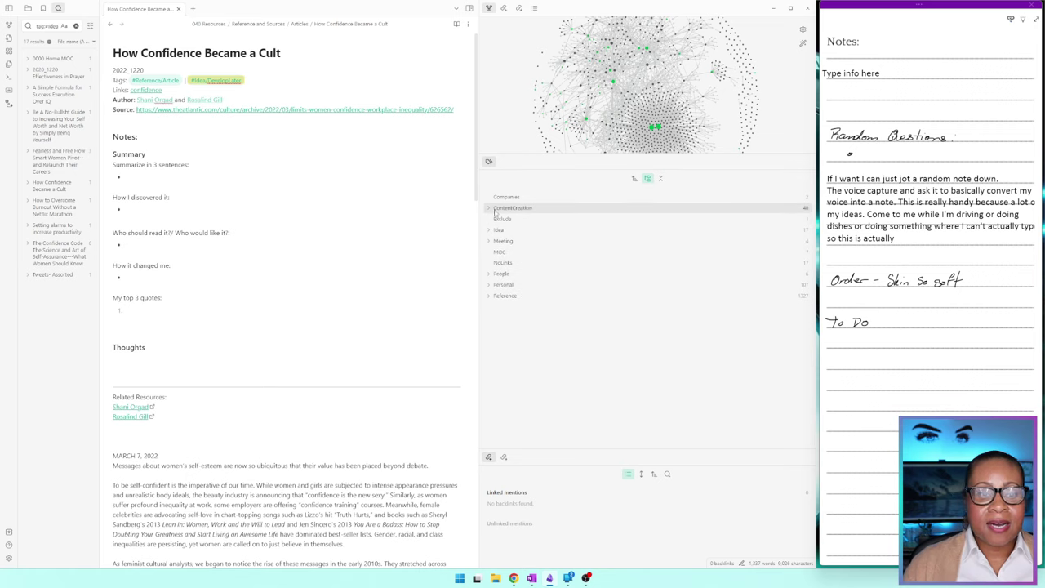
click(488, 208)
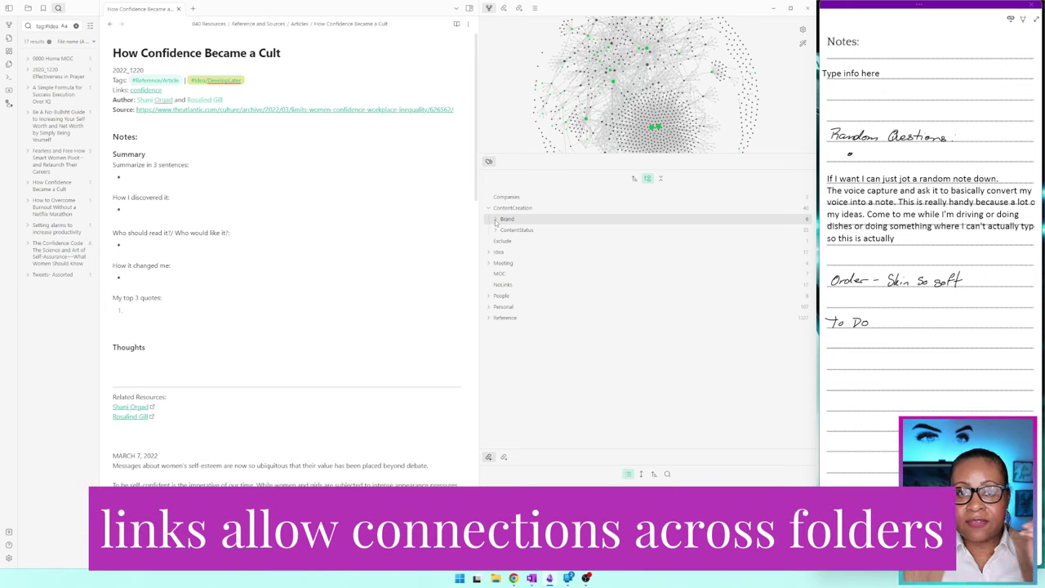
click(496, 230)
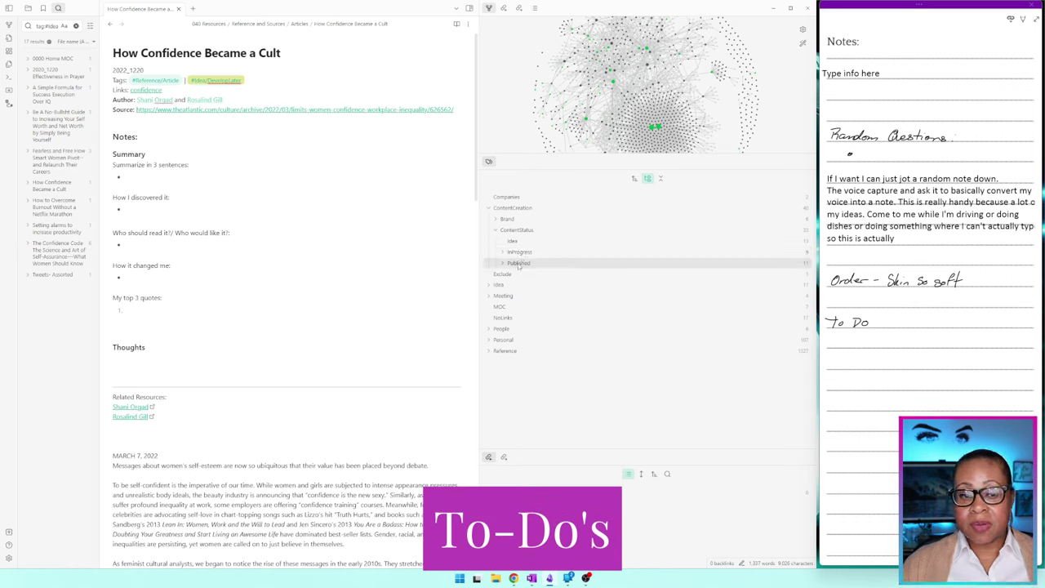
click(503, 263)
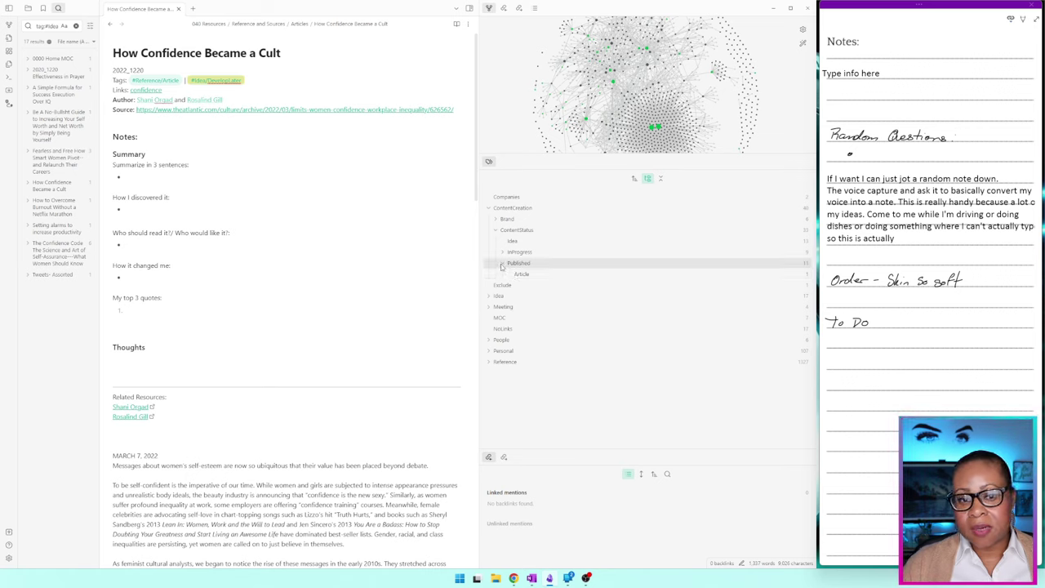
click(502, 263)
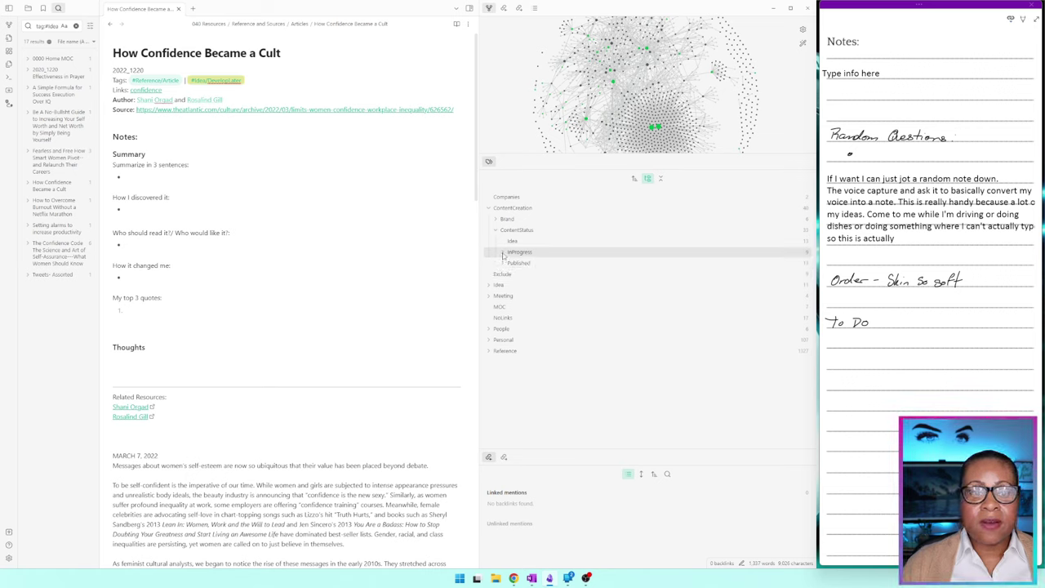
click(502, 253)
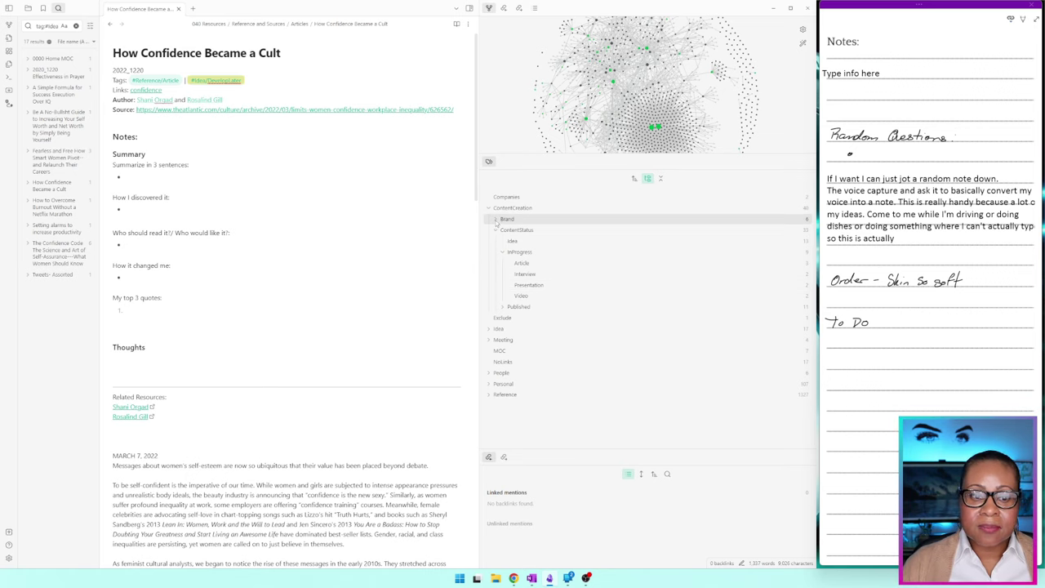
Review the ContentCreation/Brand subtags, list the notes tagged Avon, and collapse the InProgress subtags.
click(493, 219)
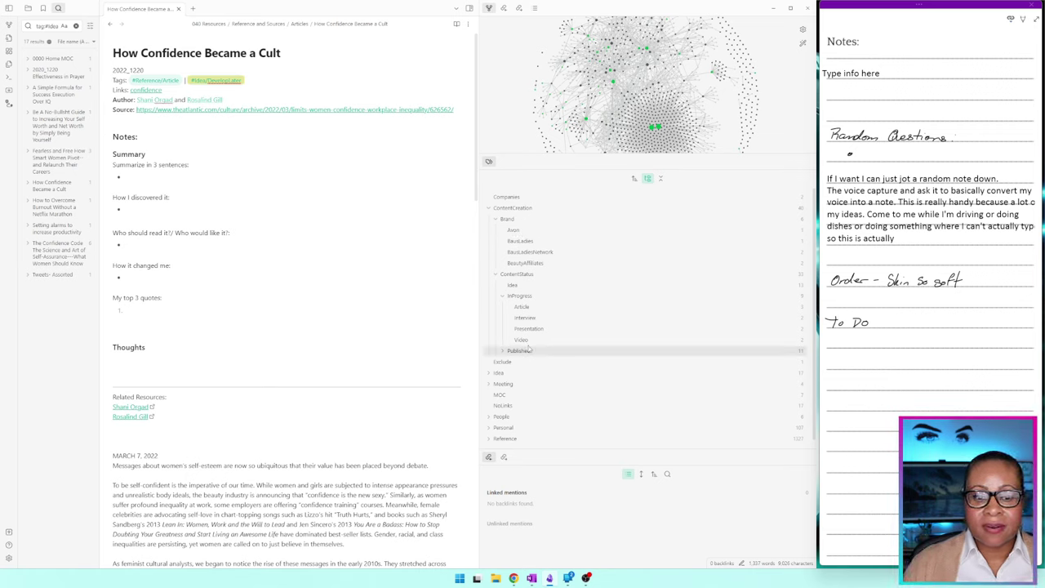
click(514, 230)
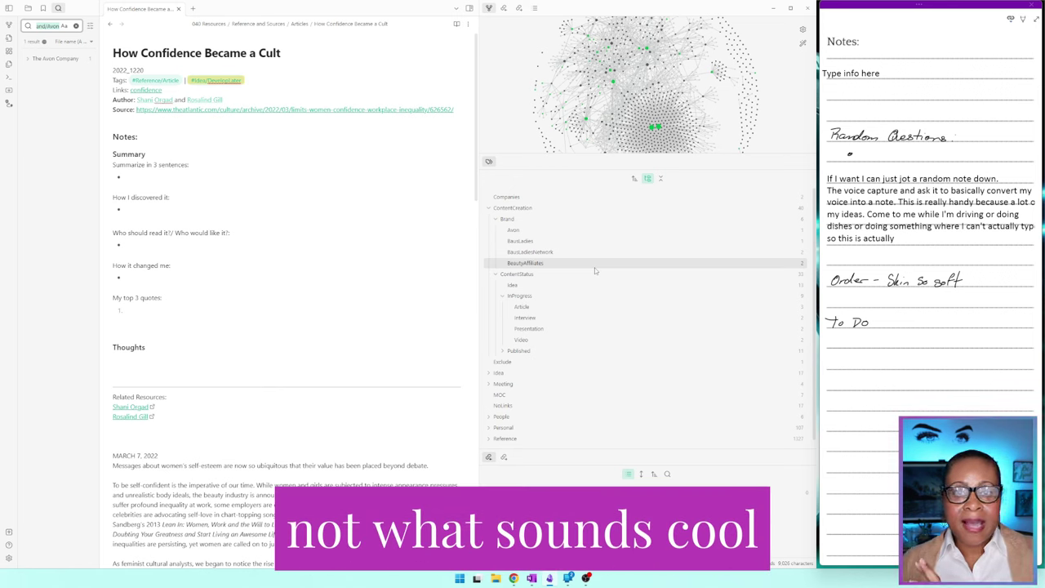
click(518, 278)
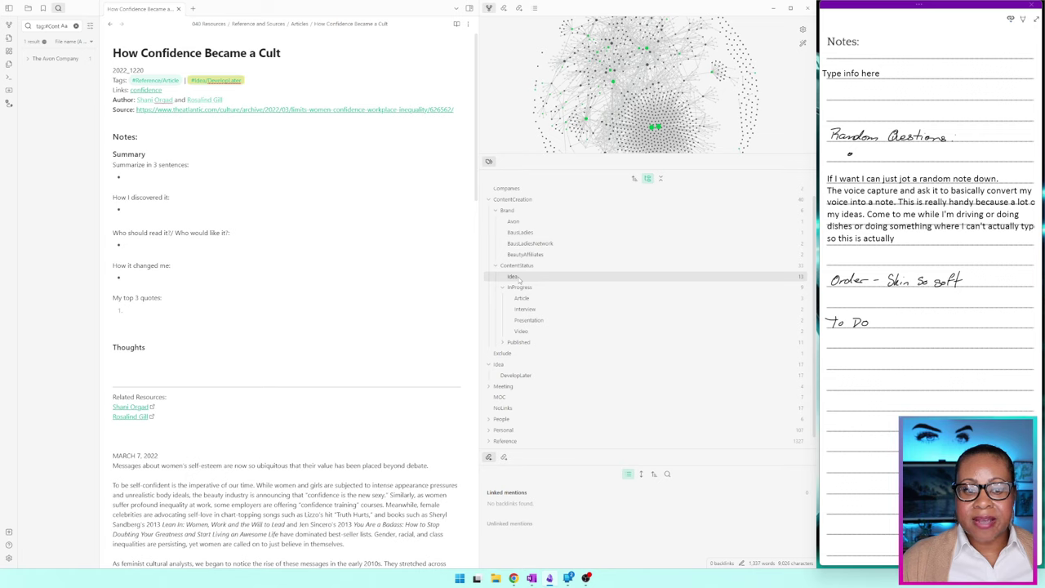
click(502, 288)
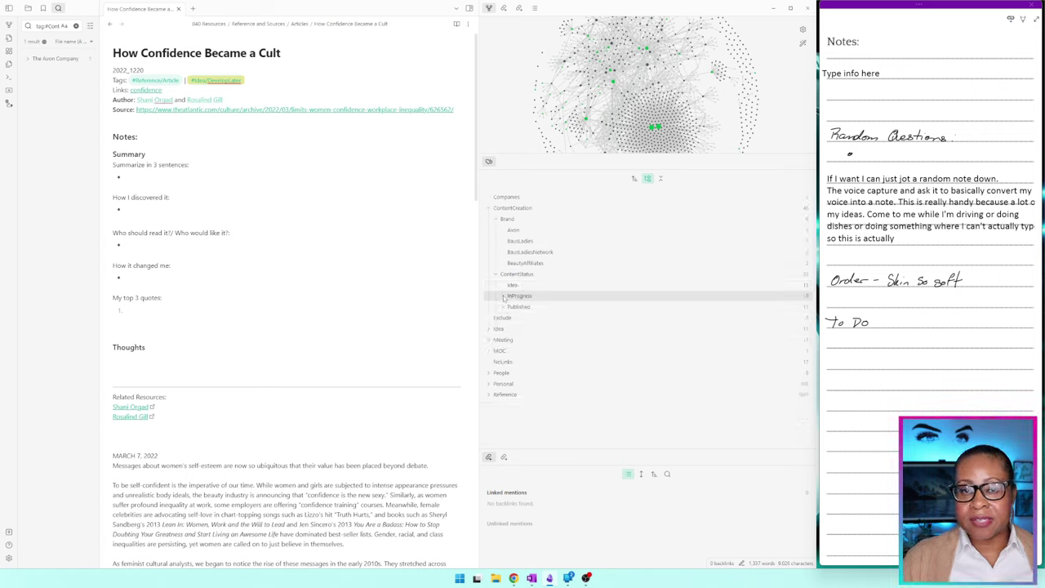
click(503, 296)
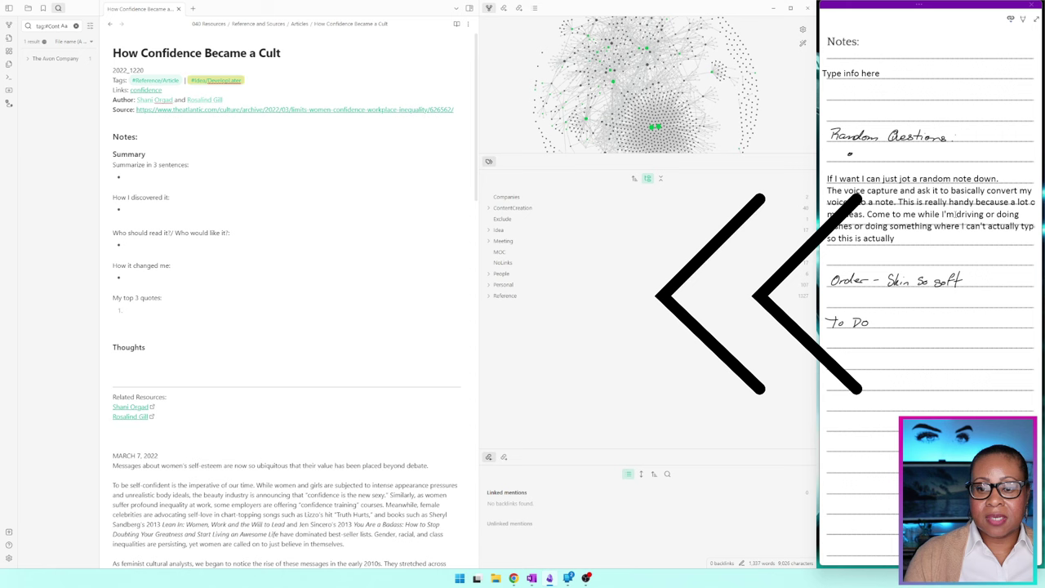
In the docked OneNote page, move the typed meeting notes up from the handwriting and convert the handwritten lines to text.
scroll(982, 257, down, 5)
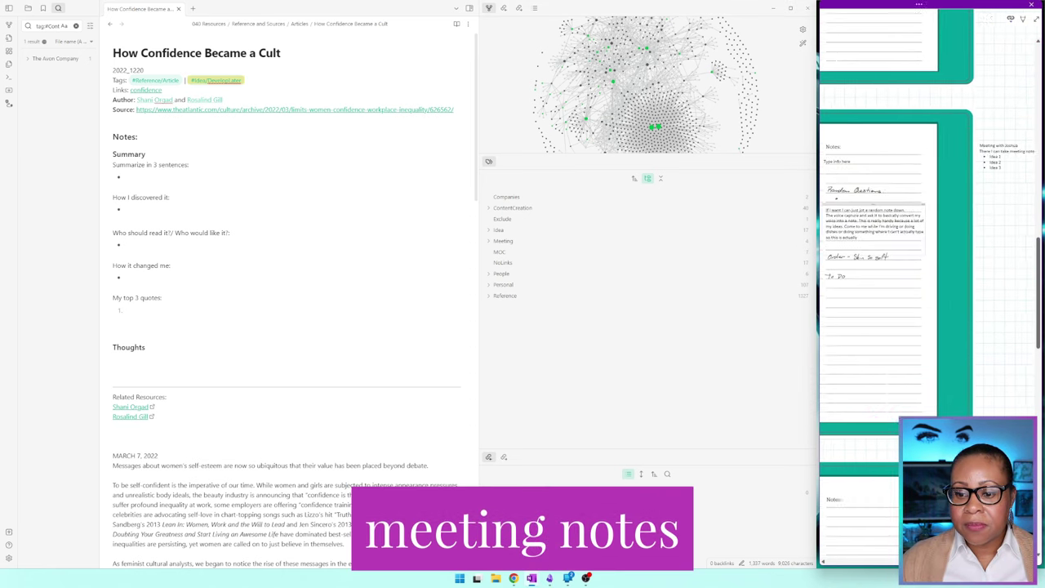
scroll(1013, 183, up, 5)
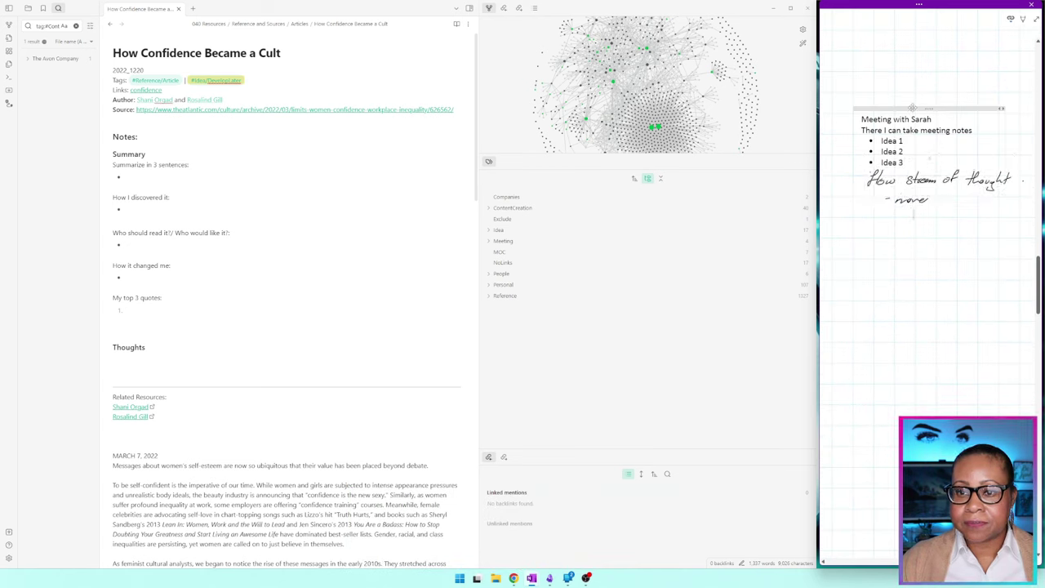
mouse_move(912, 108)
mouse_down()
mouse_move(884, 62)
mouse_move(907, 70)
mouse_up()
mouse_move(858, 163)
mouse_down()
mouse_move(1006, 175)
mouse_move(861, 211)
mouse_up()
right_click(944, 185)
mouse_move(969, 228)
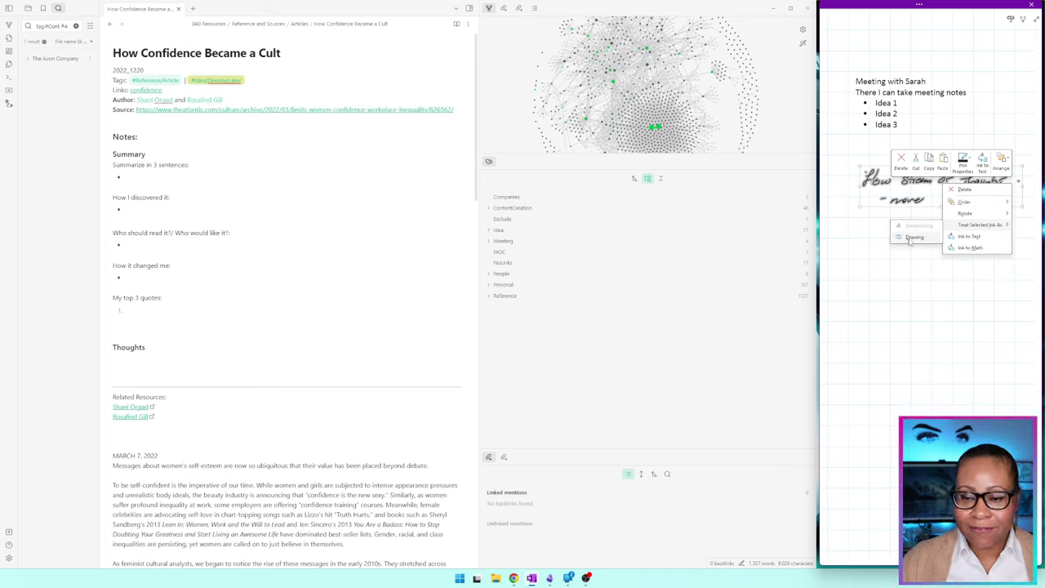
click(969, 236)
Correct the misspelled word in the converted line to "stream" and remove the dash before "more".
right_click(898, 176)
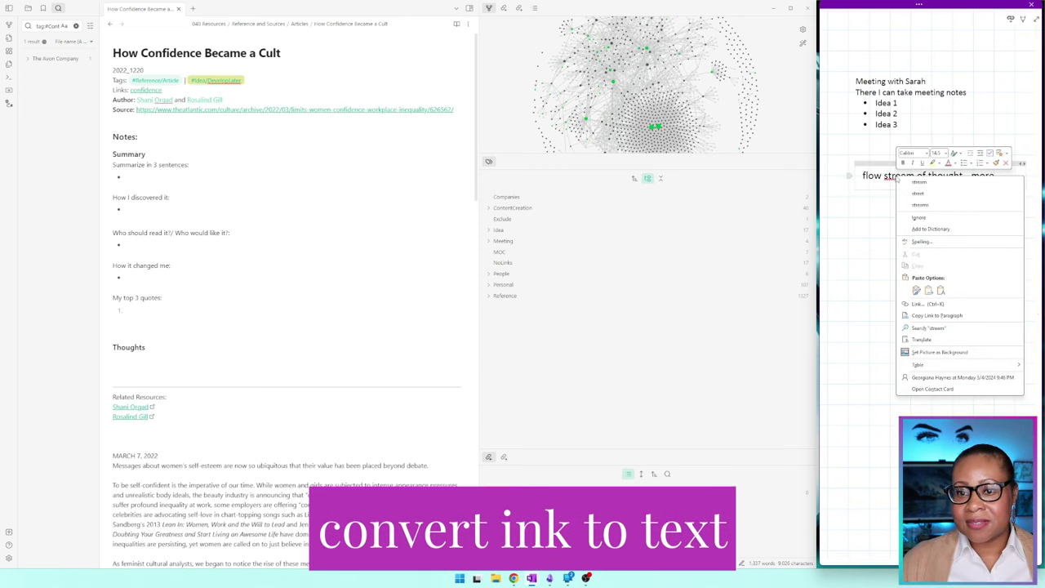
click(964, 176)
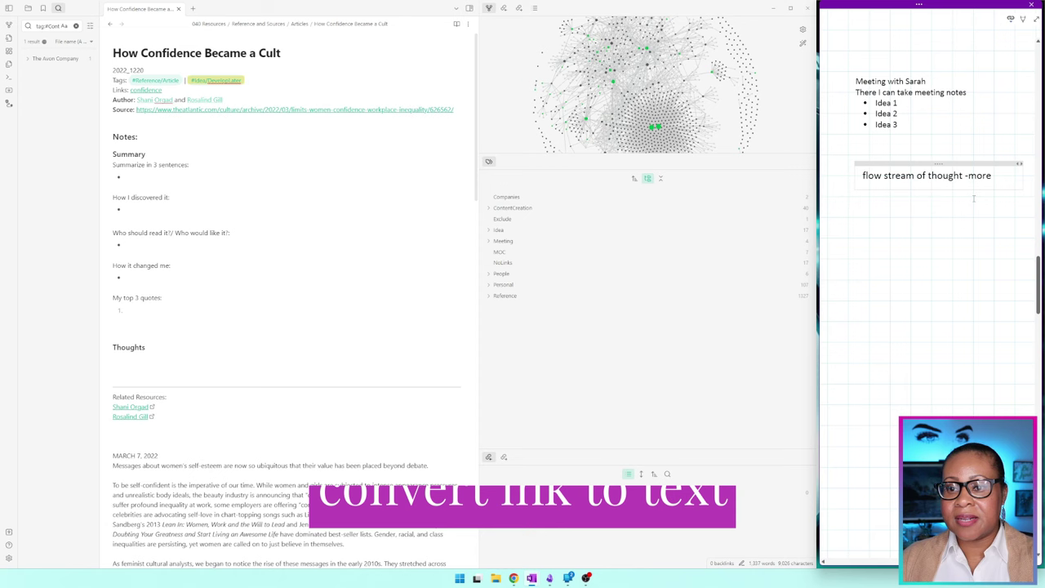
key(BackSpace)
key(BackSpace)
key(BackSpace)
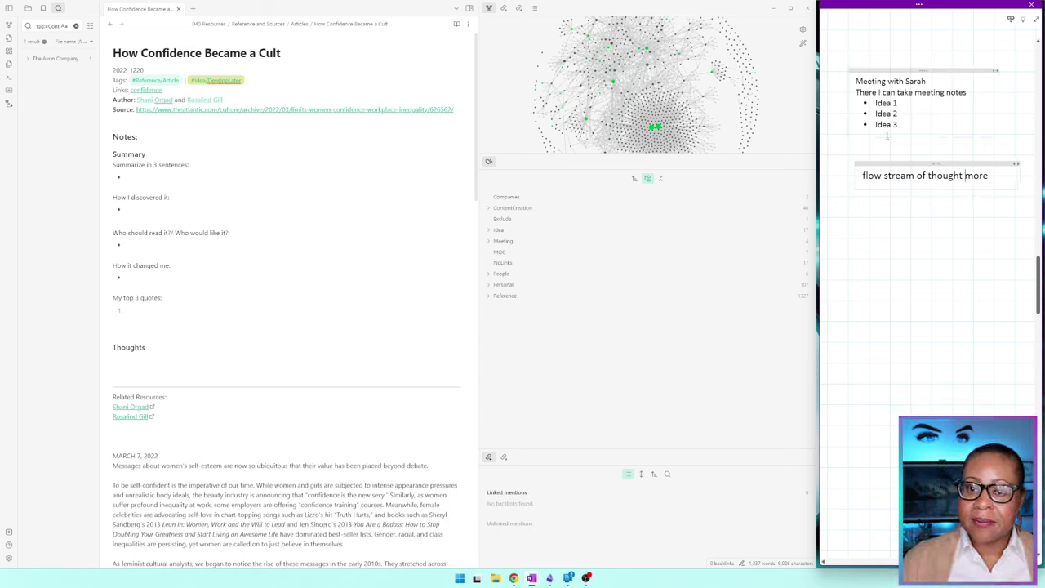
Merge the converted line into the meeting notes below Idea 3 and copy the entire text block.
drag(849, 176, 837, 136)
click(961, 139)
key(ctrl+a)
key(ctrl+c)
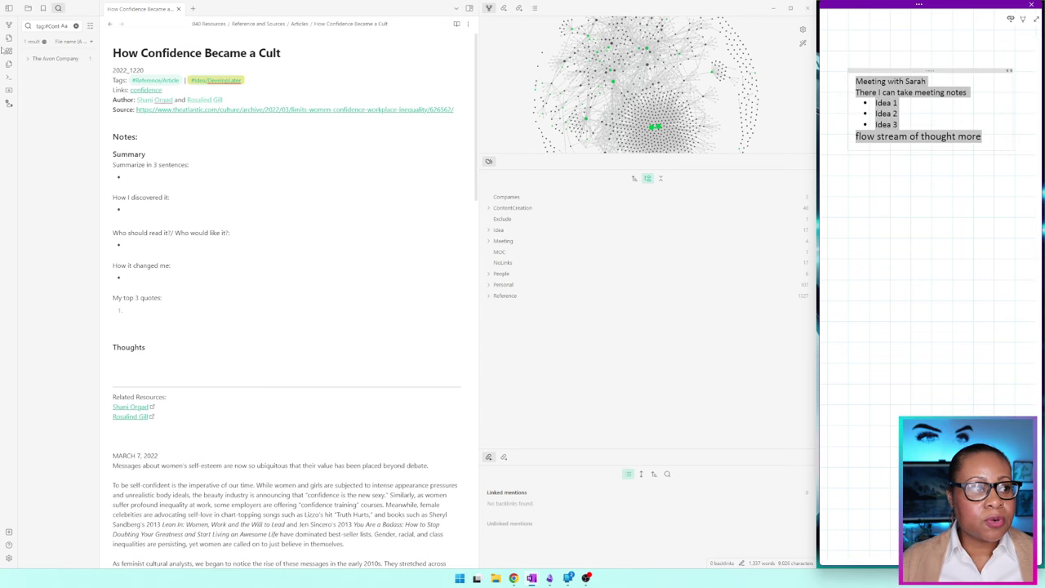
Switch to Obsidian, close the open article note, and create a new note from the template with Notes and Resources sections.
key(ctrl+w)
key(ctrl+n)
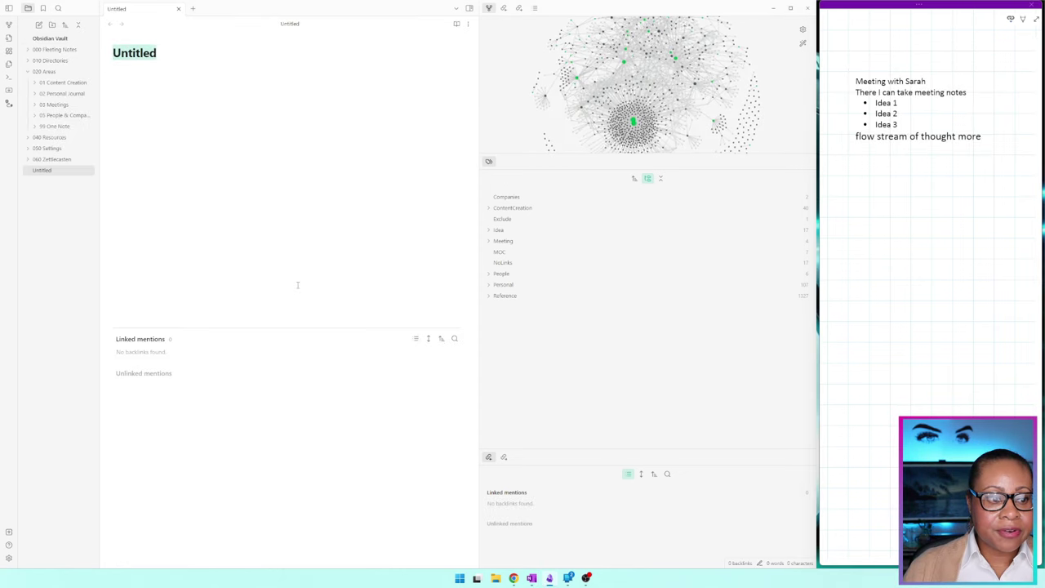
click(228, 188)
key(alt+e)
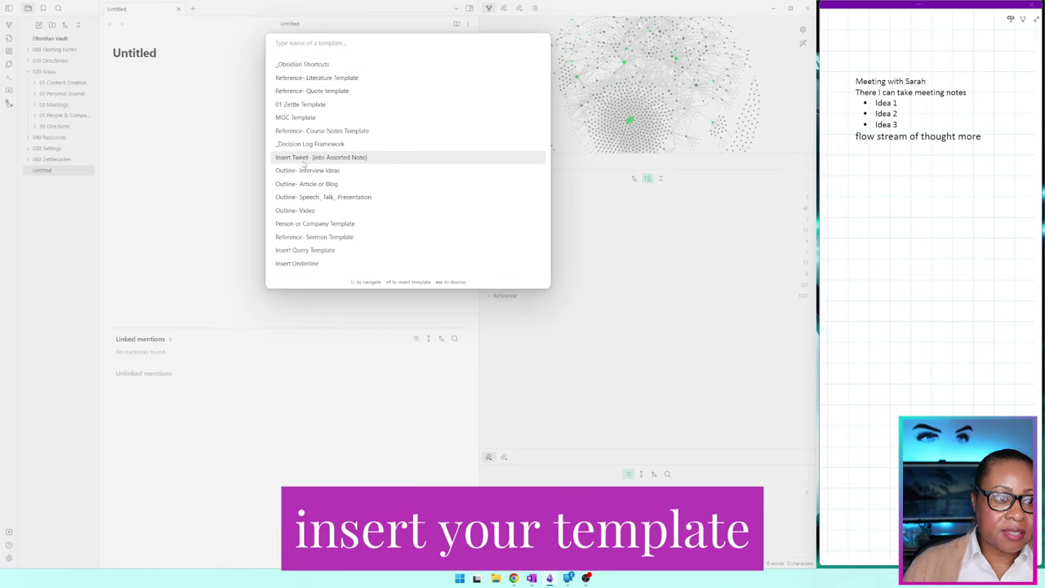
click(326, 157)
click(147, 119)
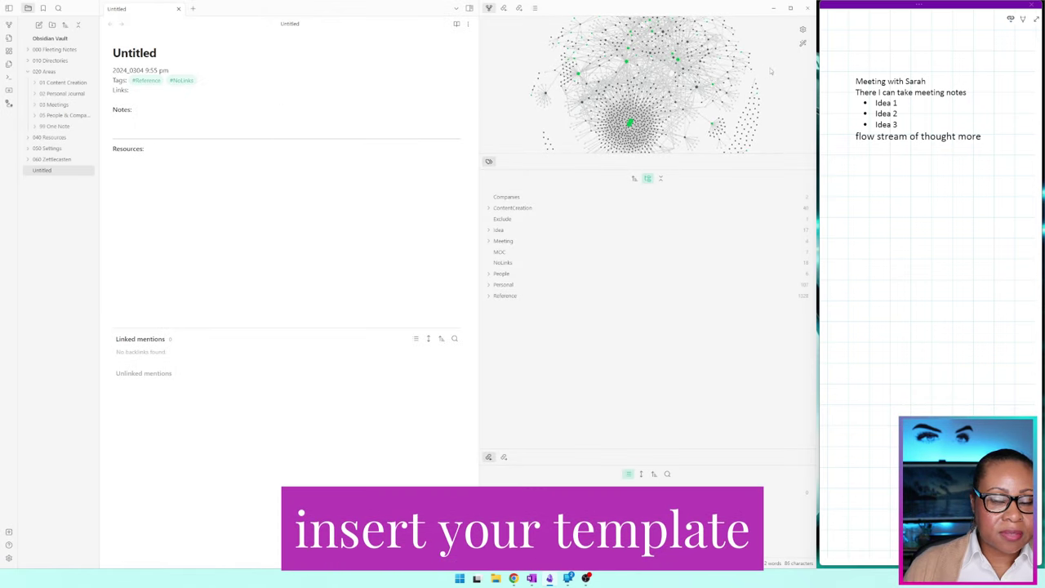
Paste the copied meeting notes under Notes and move their first line into the title in place of "Untitled".
key(ctrl+v)
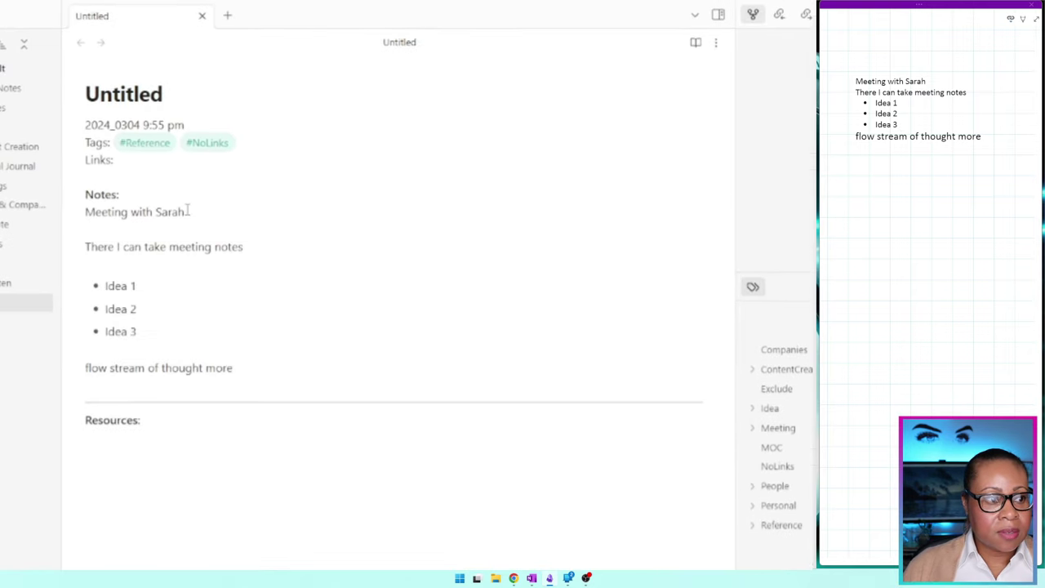
drag(186, 212, 84, 94)
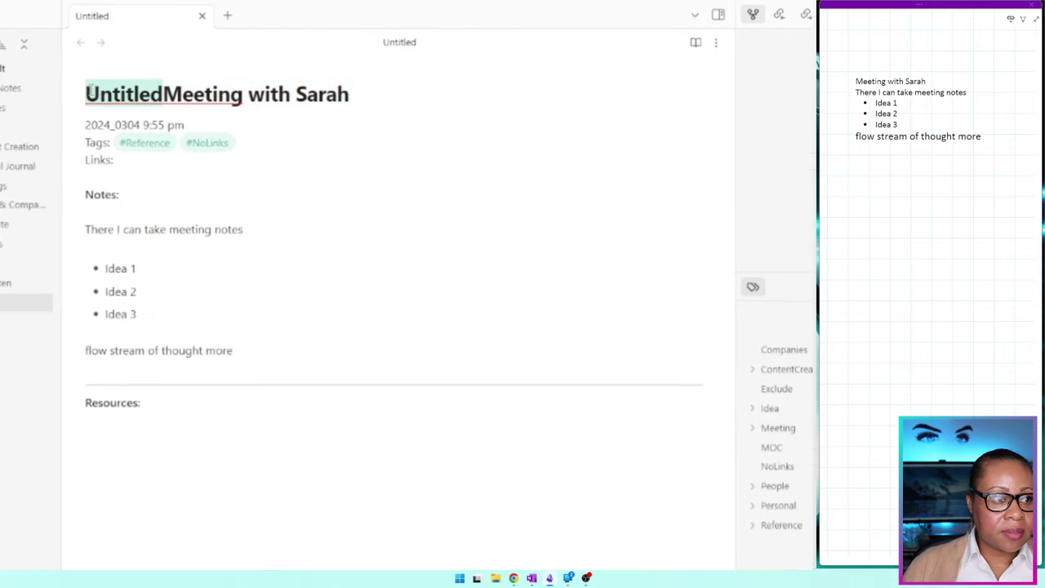
key(BackSpace)
Add the #Meeting tag to the meeting note and insert empty link brackets on its Links line.
click(269, 140)
text(#meet)
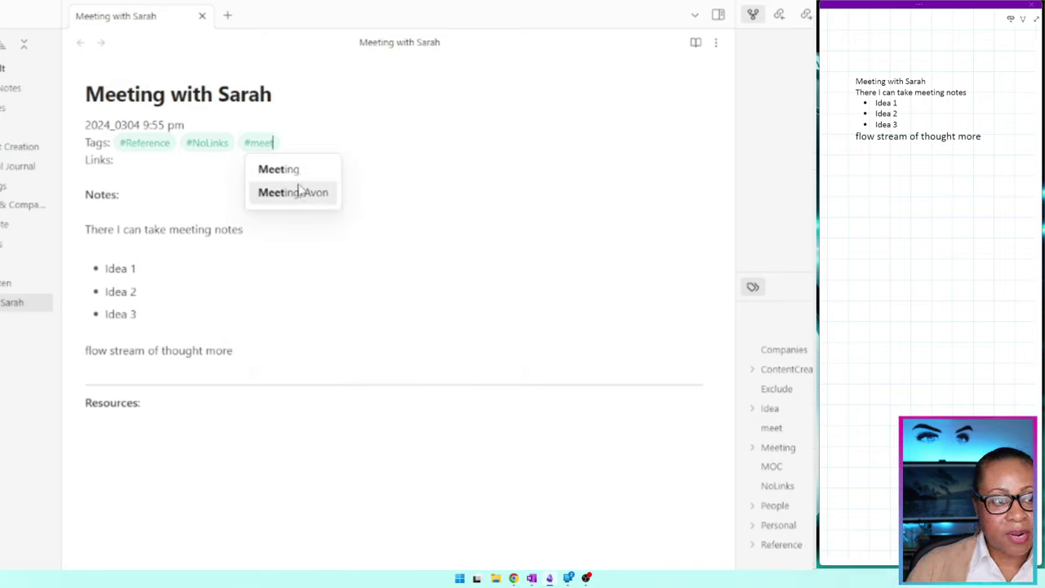
click(324, 177)
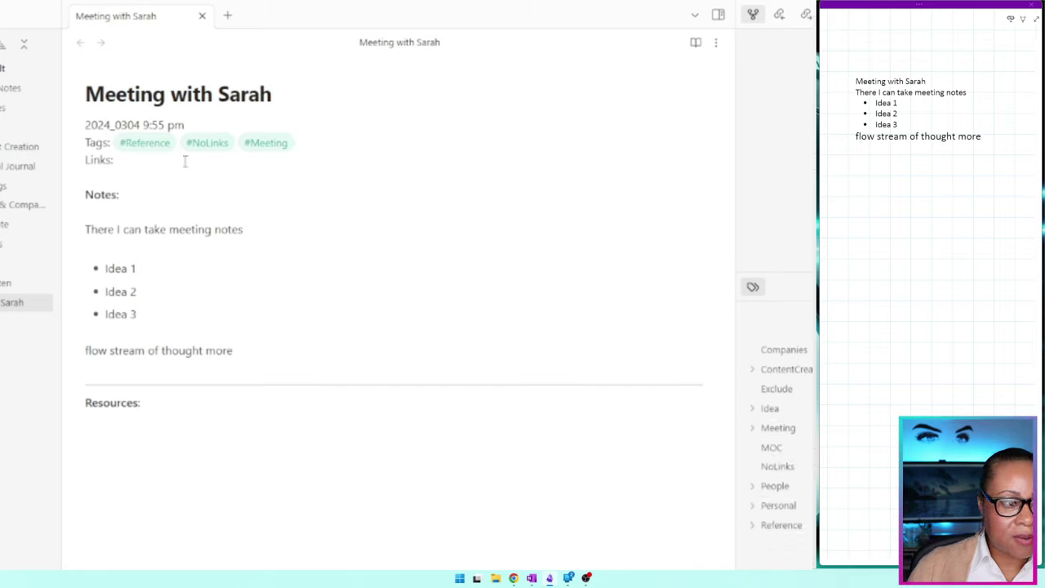
text([[)
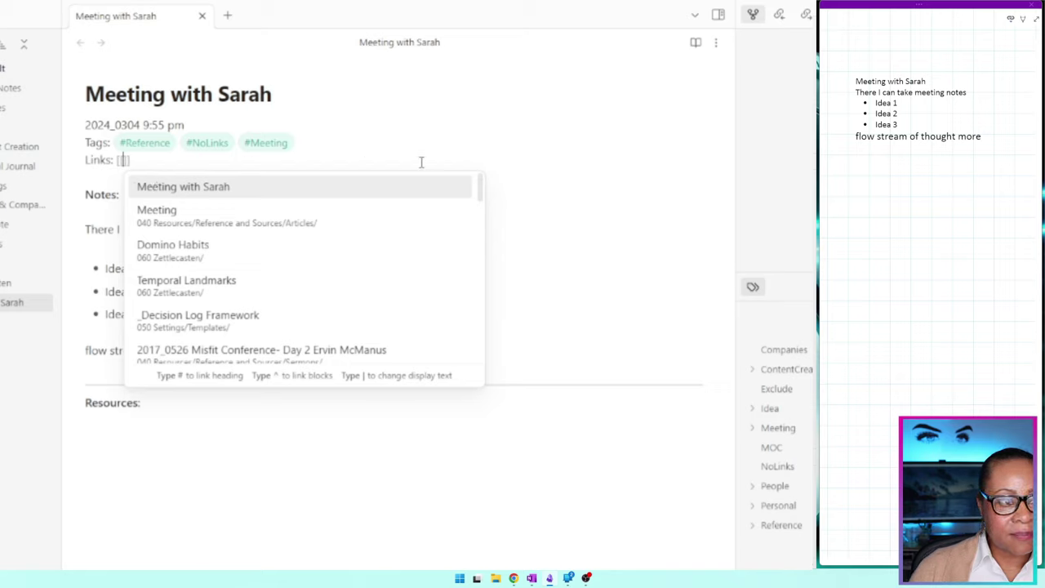
click(479, 215)
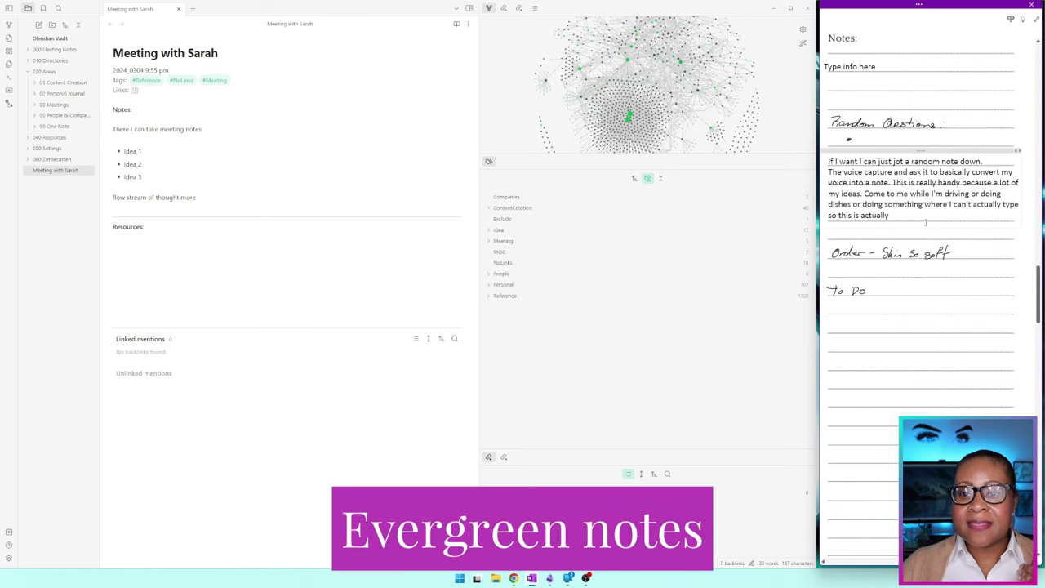
Copy the voice-captured paragraph beginning "If I want I can just jot" from the OneNote page and return to Obsidian.
drag(896, 214, 830, 161)
key(ctrl+c)
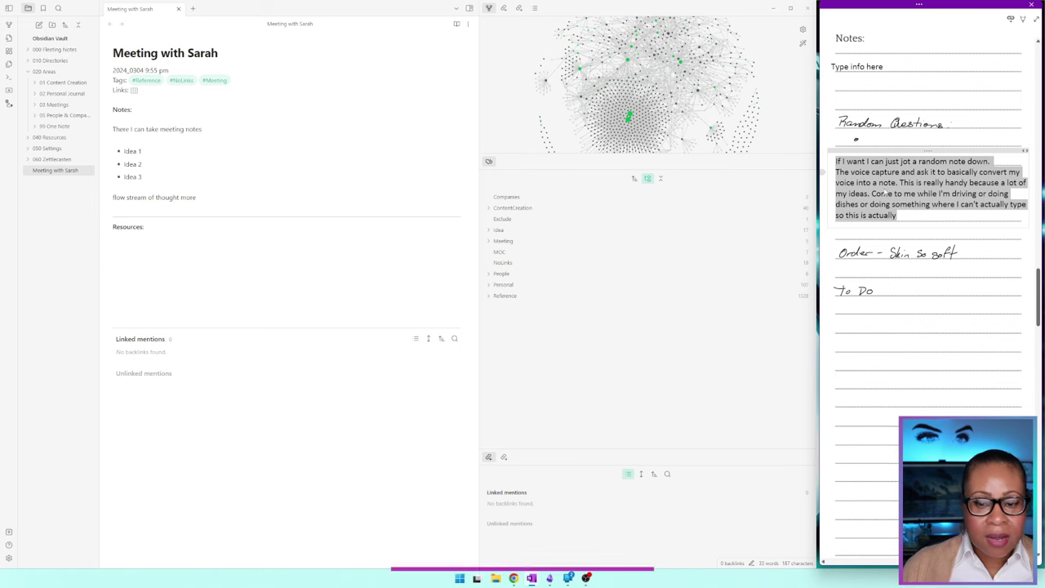
click(244, 102)
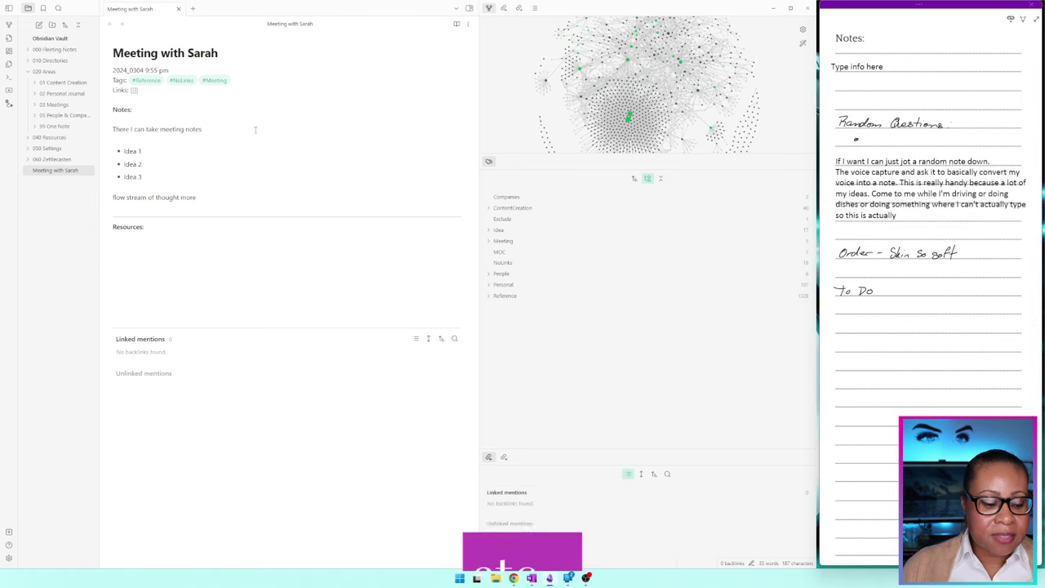
Create another note in a new tab and insert the Reference- Quote template.
click(193, 8)
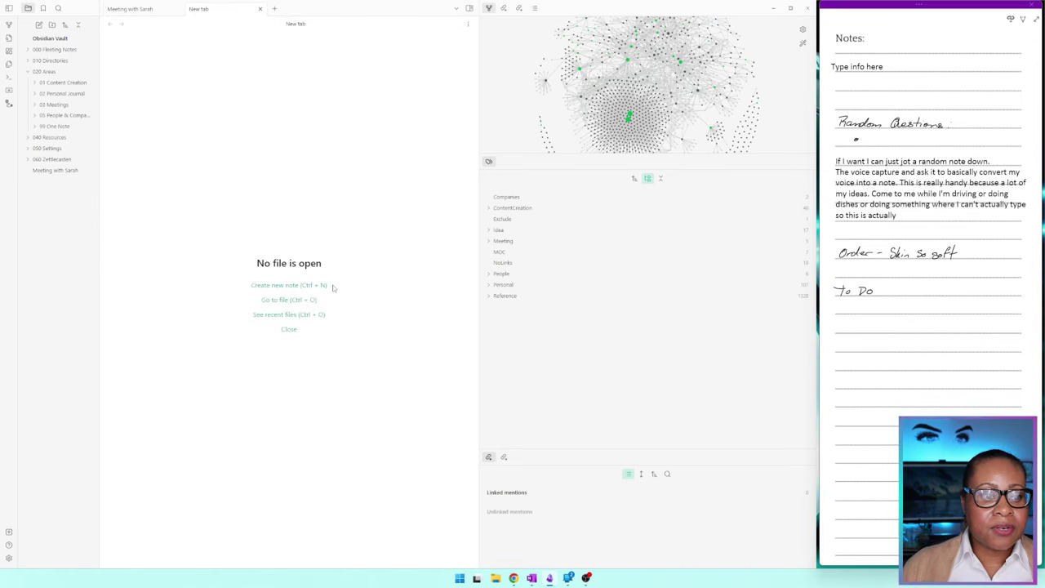
click(327, 286)
key(alt+t)
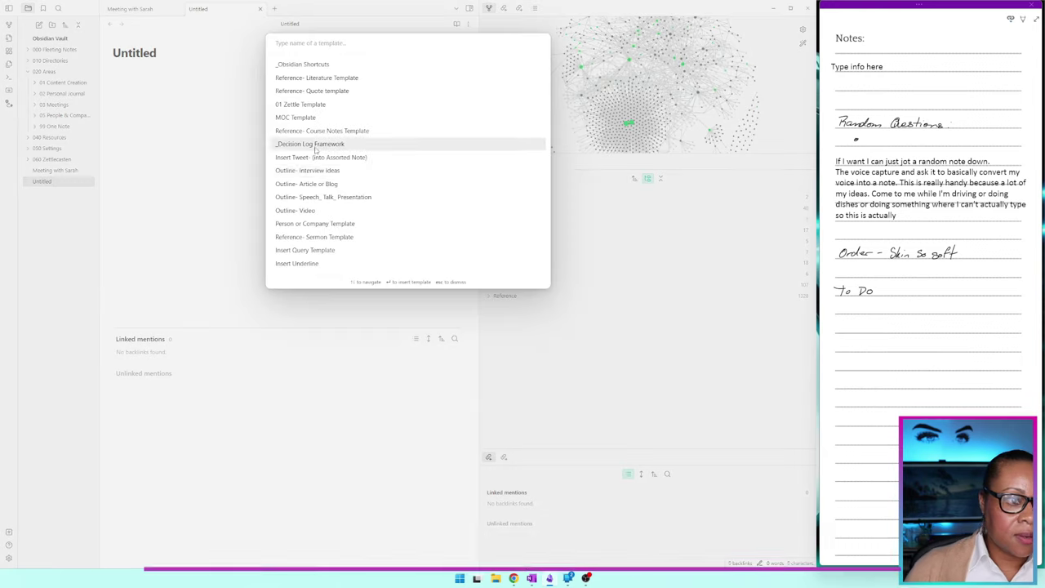
click(358, 90)
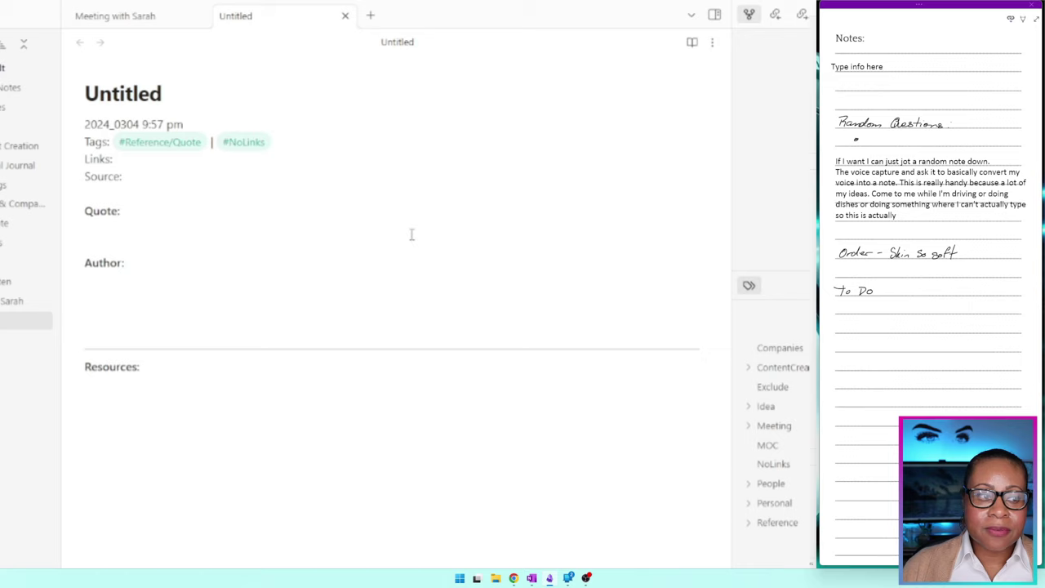
Paste the copied paragraph under Quote and start a third tag with "#de" after #NoLinks.
key(ctrl+v)
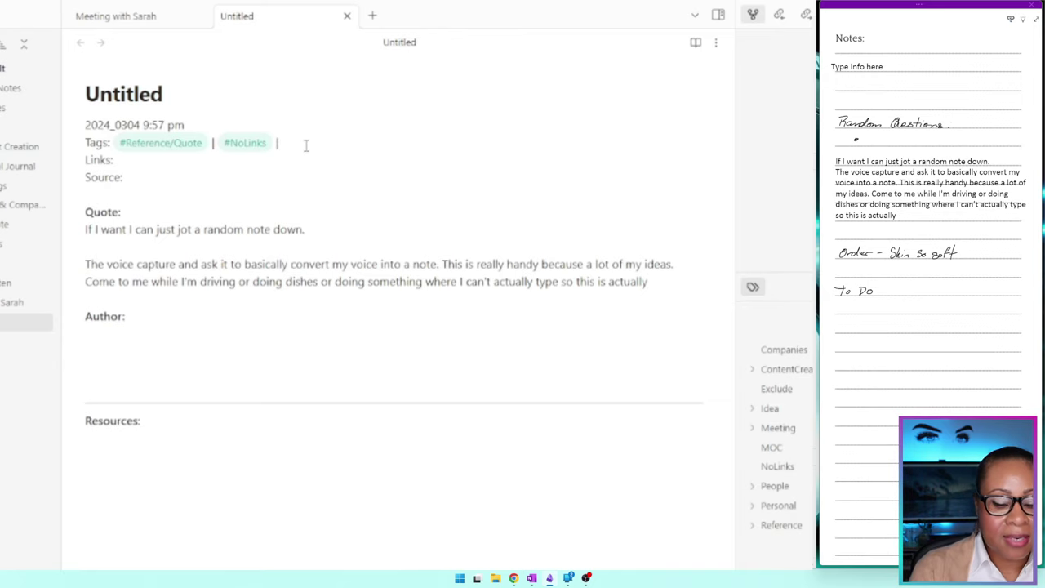
text(#)
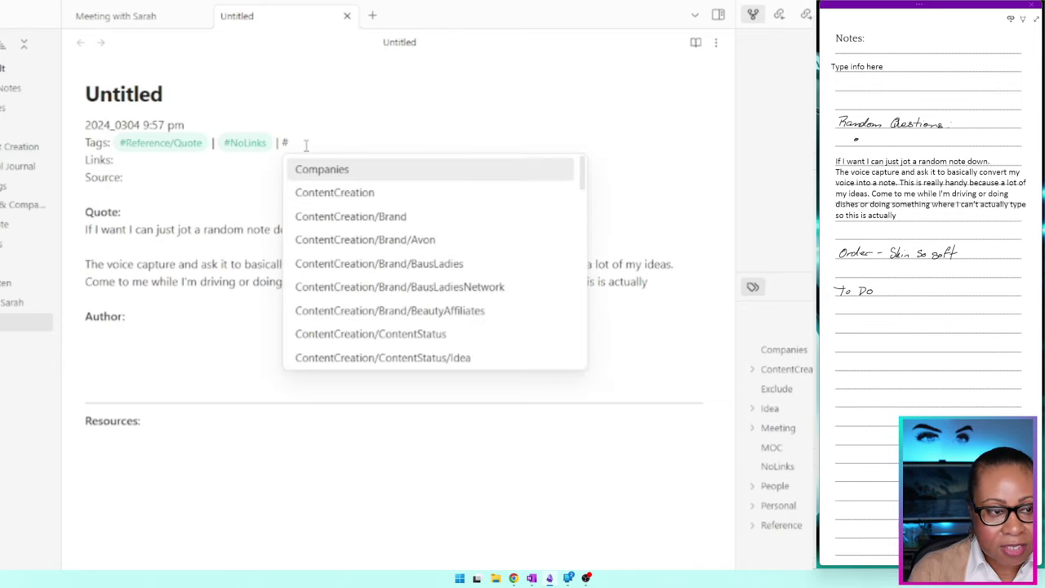
text(de)
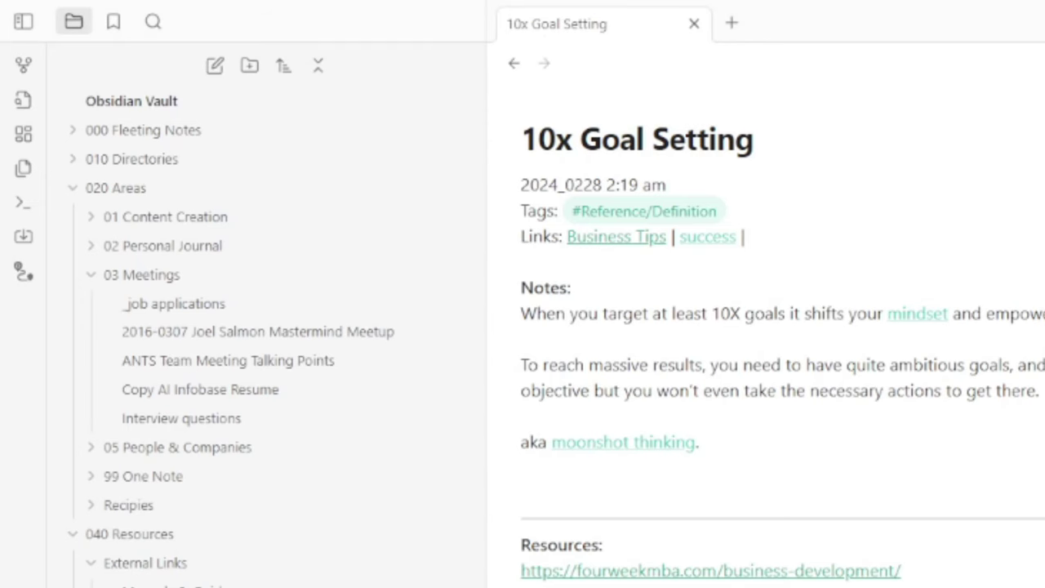
Collapse the 040 Resources and 03 Meetings folders in the vault's file list.
click(78, 534)
click(80, 275)
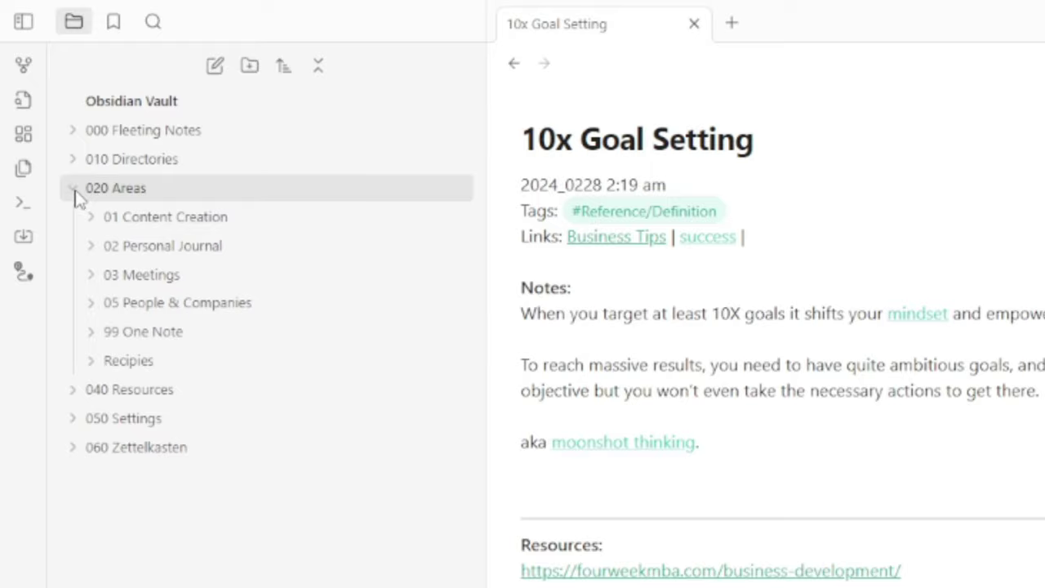